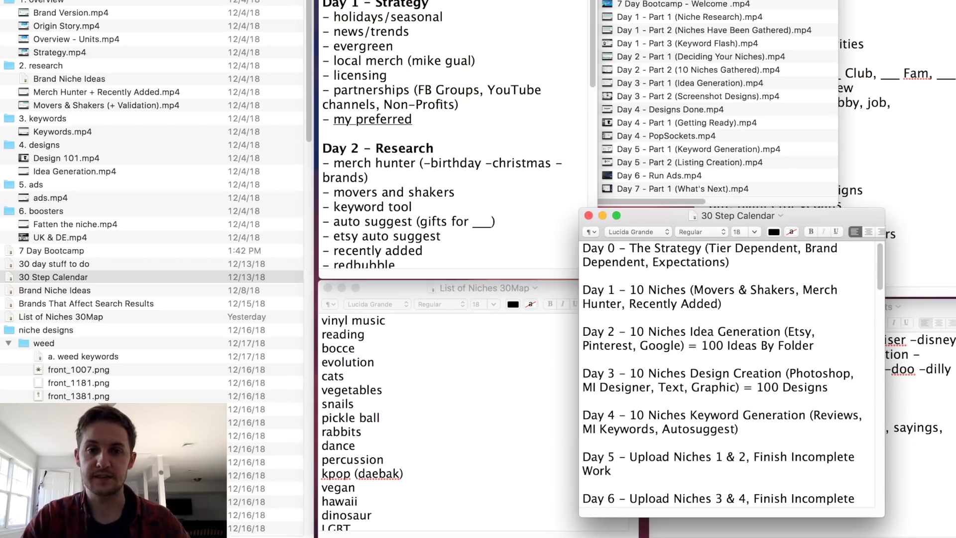
Bring the Strategy plan notes to the front and scroll through the Day 6–7 entries.
left_click(539, 55)
scroll(540, 60, "down", 10)
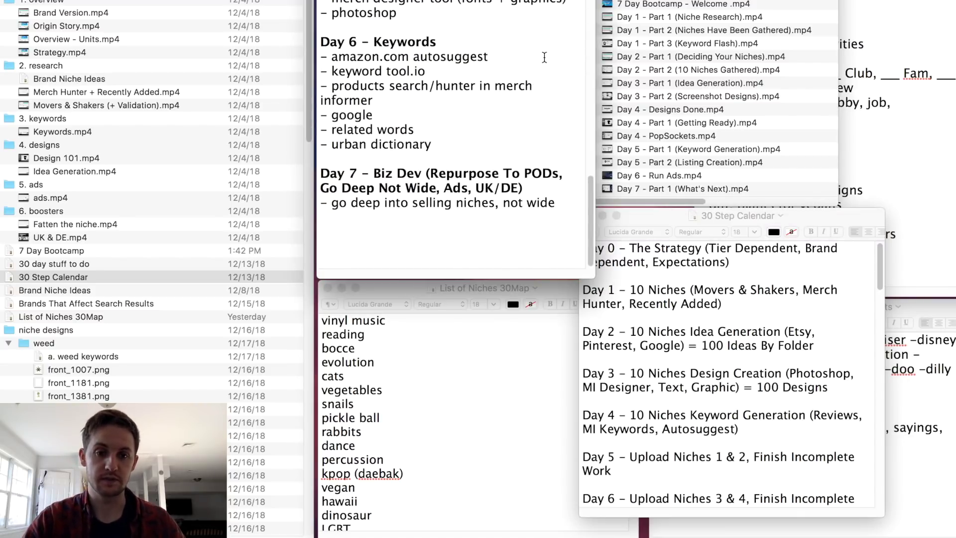
scroll(542, 68, "up", 10)
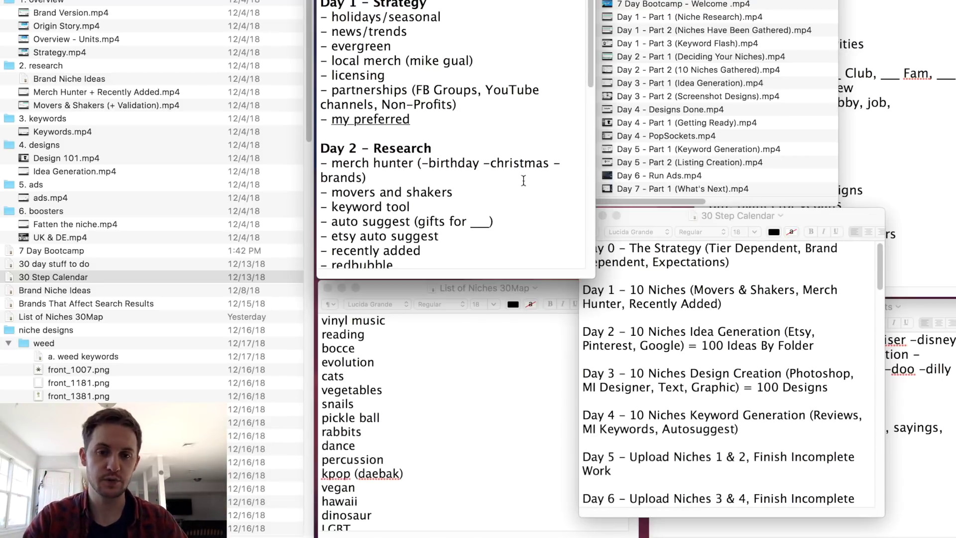
scroll(523, 180, "down", 3)
Scroll the List of Niches 30Map down to the bouldering, alcohol and ferret entries.
scroll(487, 375, "down", 6)
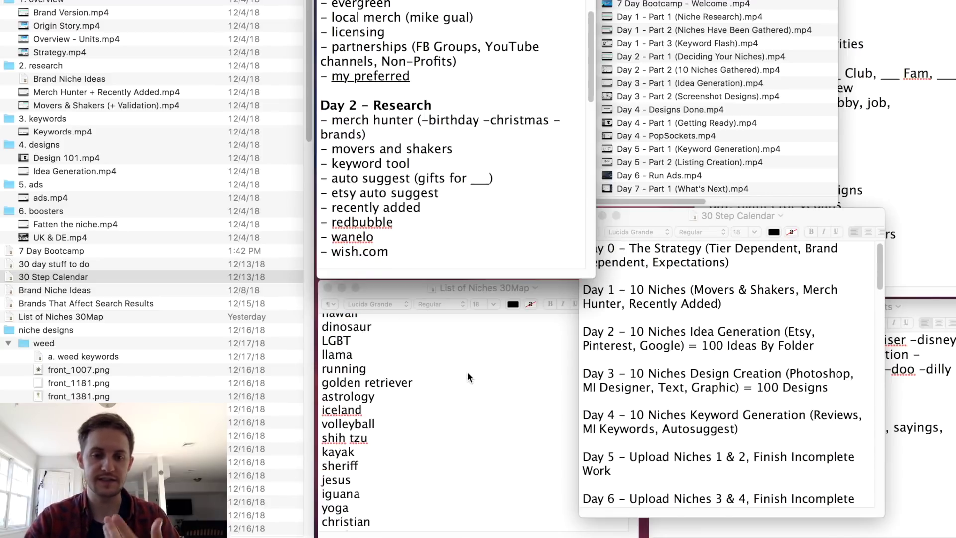
scroll(466, 371, "down", 20)
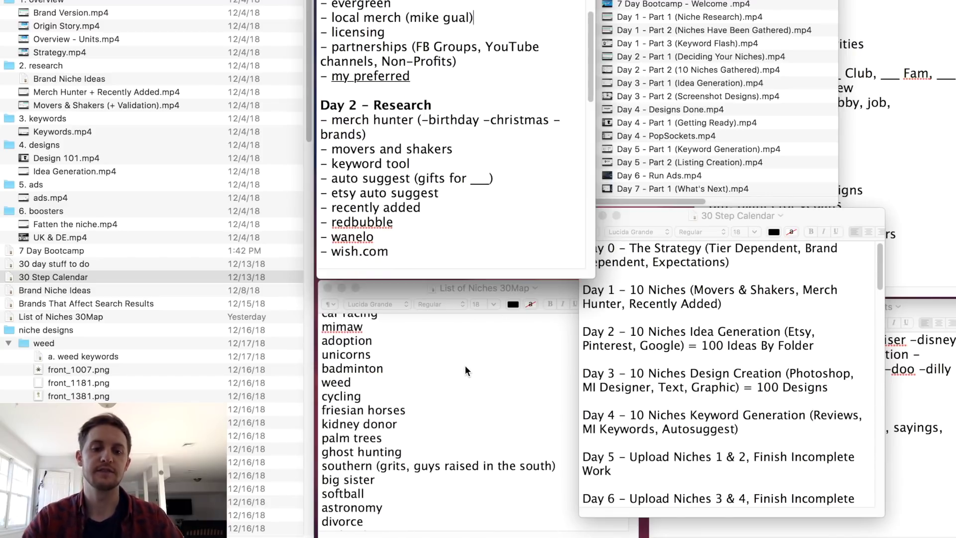
scroll(466, 369, "down", 20)
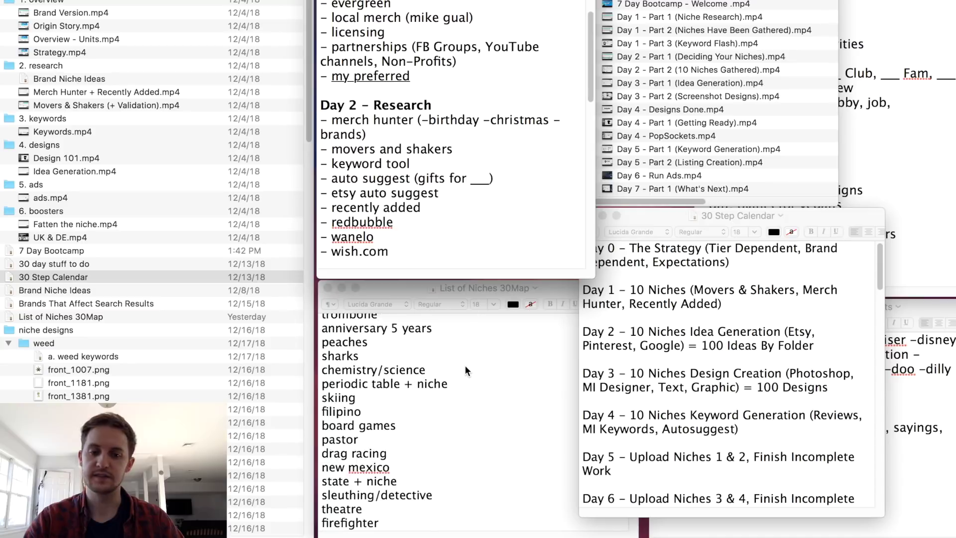
scroll(465, 368, "down", 20)
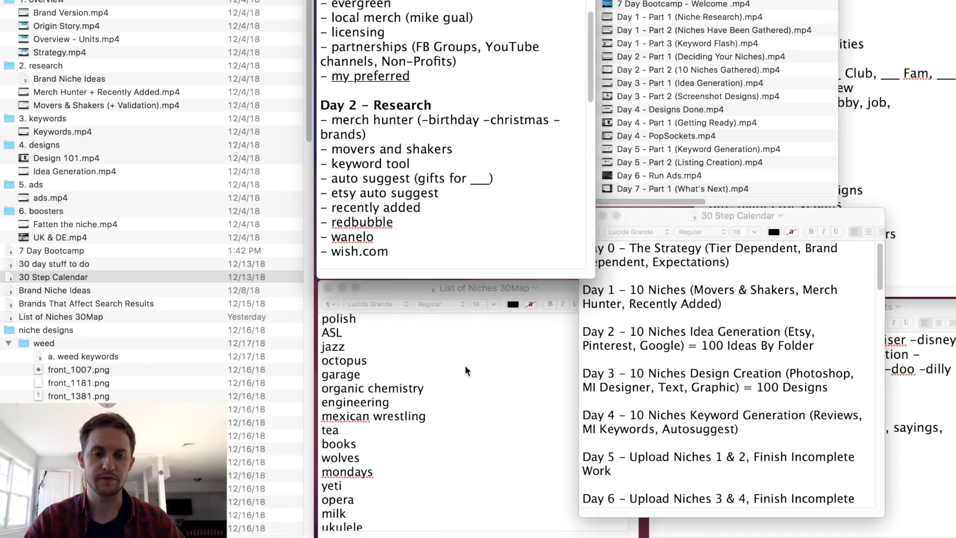
scroll(465, 365, "down", 15)
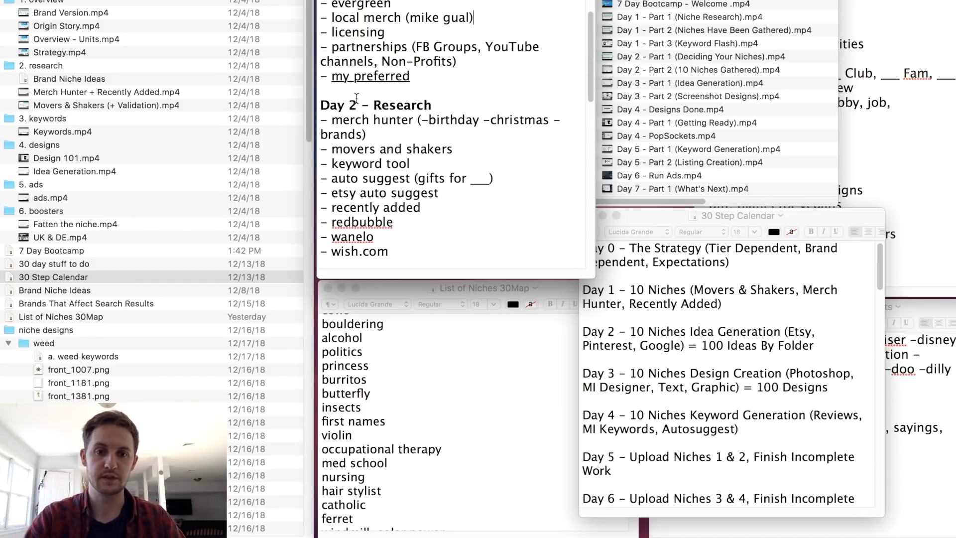
mouse_move(4, 132)
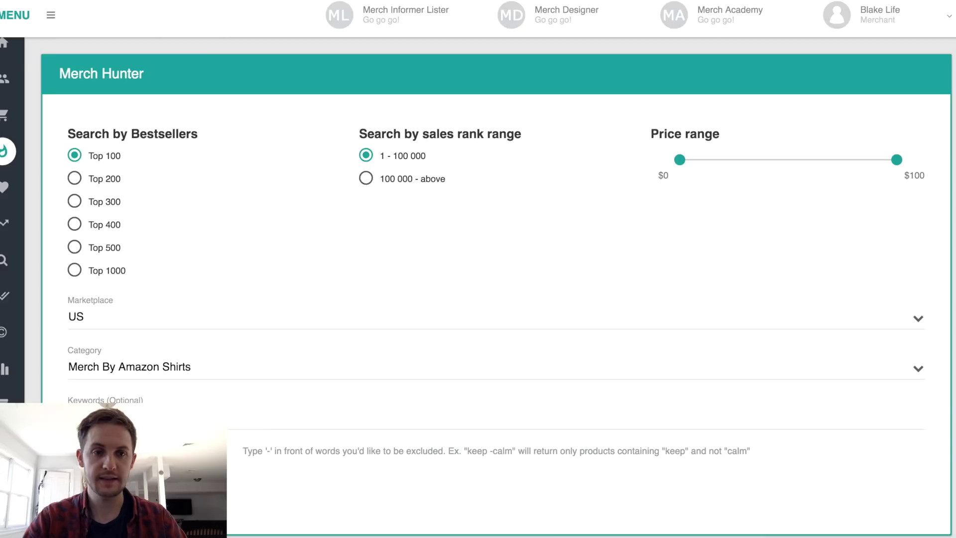
Look over the Merch Hunter form, then highlight the '-birthday -christmas -brands' exclusions in the notes.
scroll(438, 195, "down", 1)
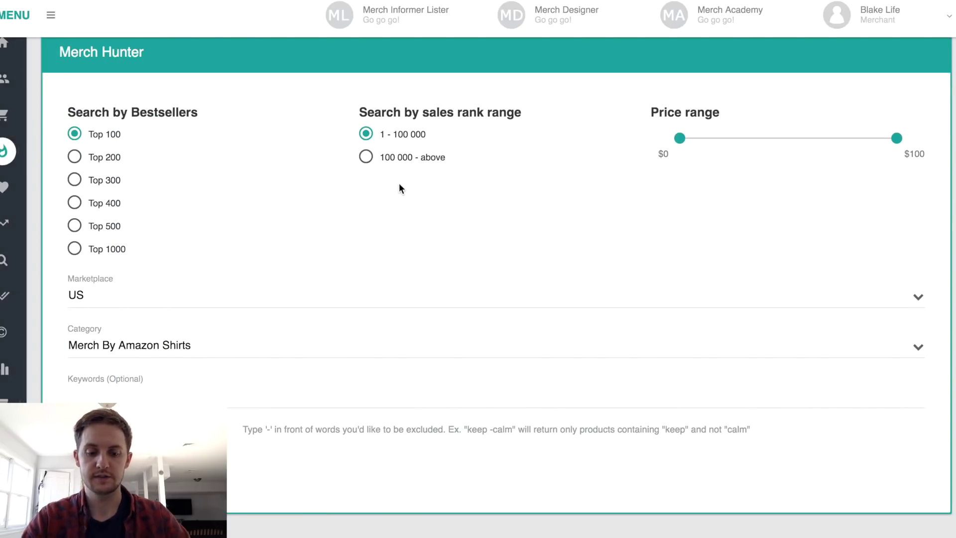
key("super+Tab")
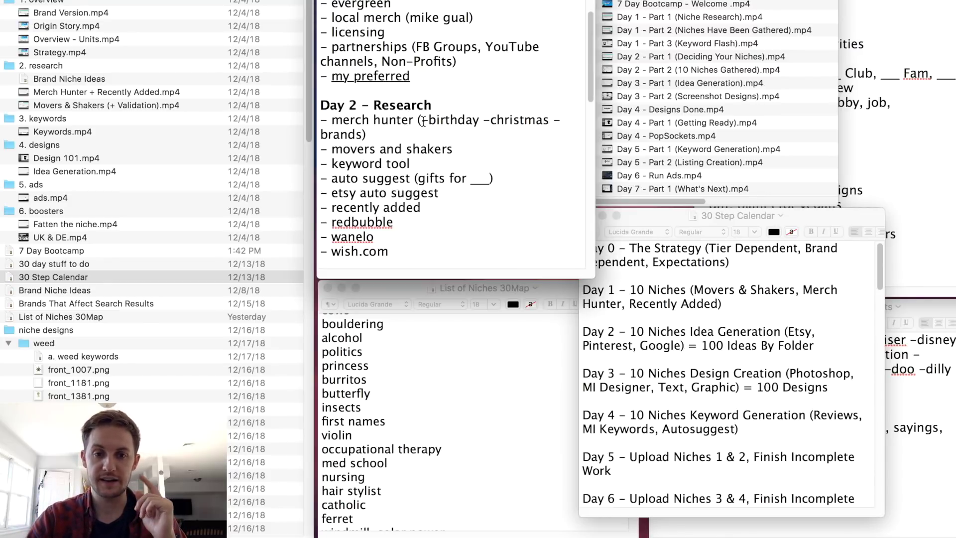
left_click_drag(420, 120, 382, 130)
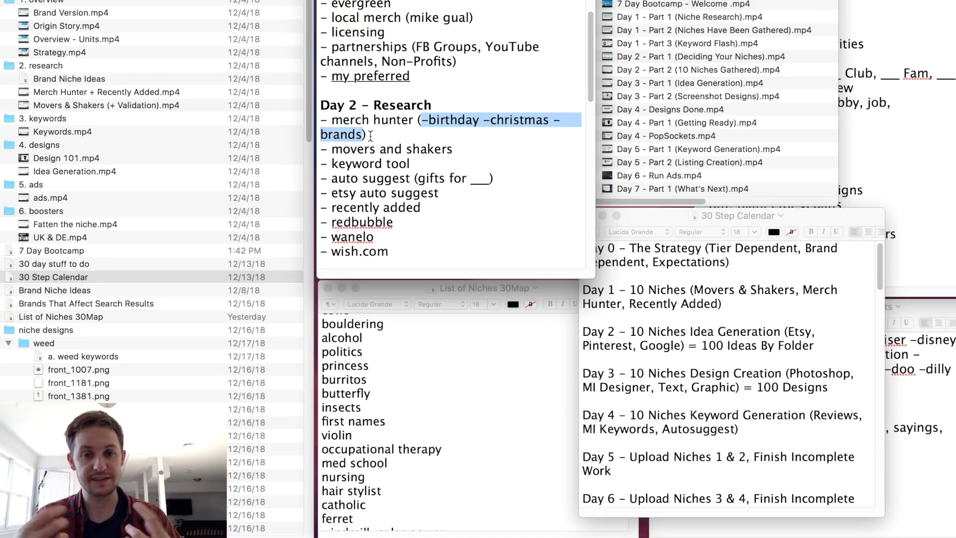
Paste the brand-exclusion list into Merch Hunter keywords, with sales rank 100 000+ and minimum price $15.
key("super+grave")
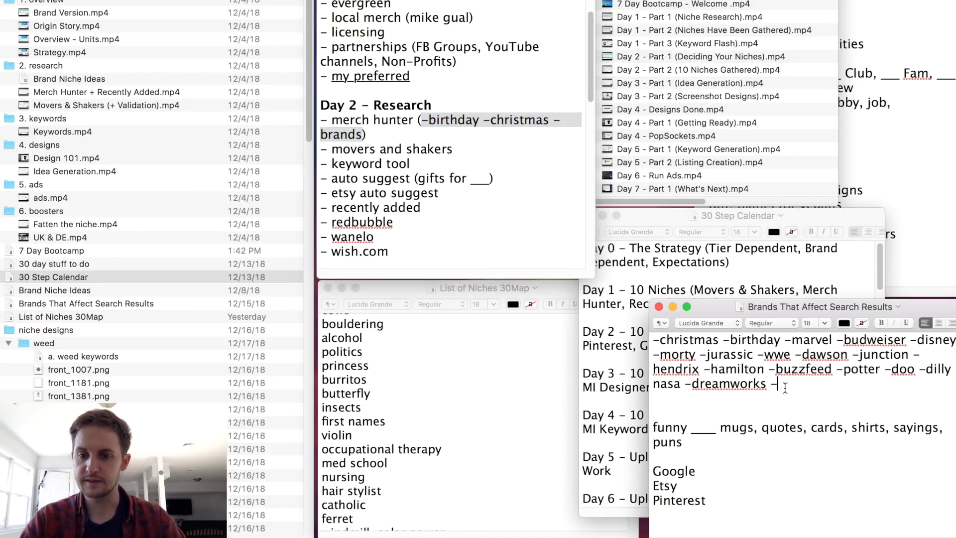
left_click_drag(772, 383, 647, 342)
key("super+c")
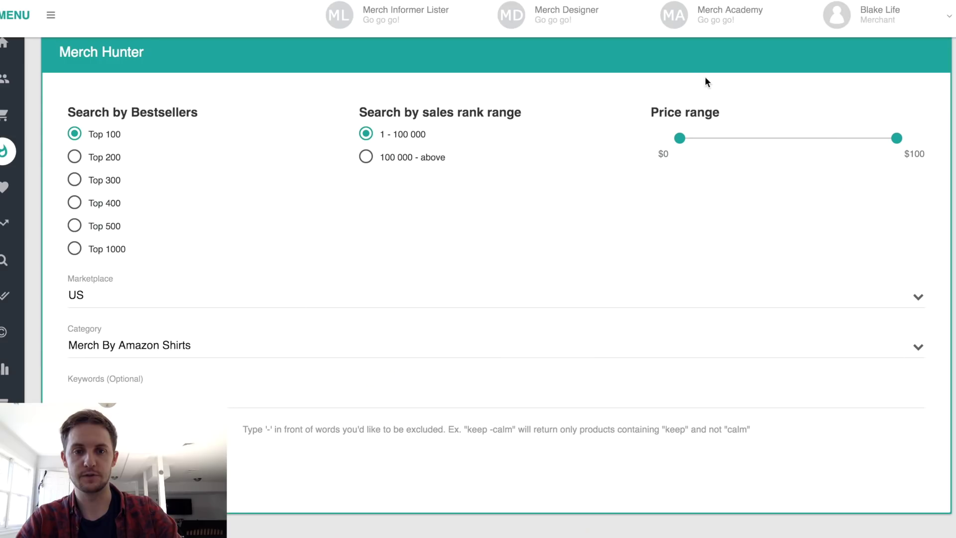
key("super+tab")
left_click(422, 158)
left_click(469, 388)
key("super+v")
left_click_drag(680, 139, 716, 141)
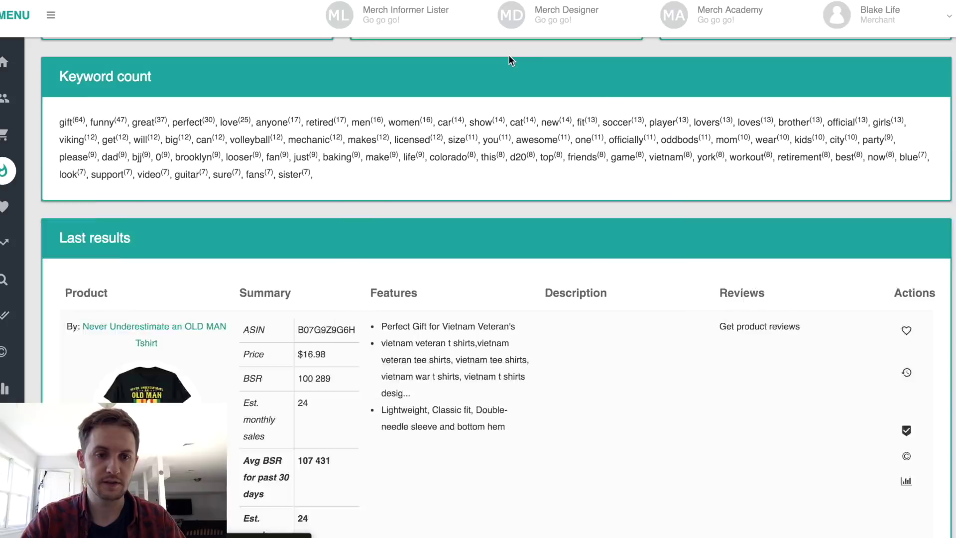
Add '-fortnite' to the end of the Merch Hunter keyword exclusions.
scroll(696, 193, "down", 4)
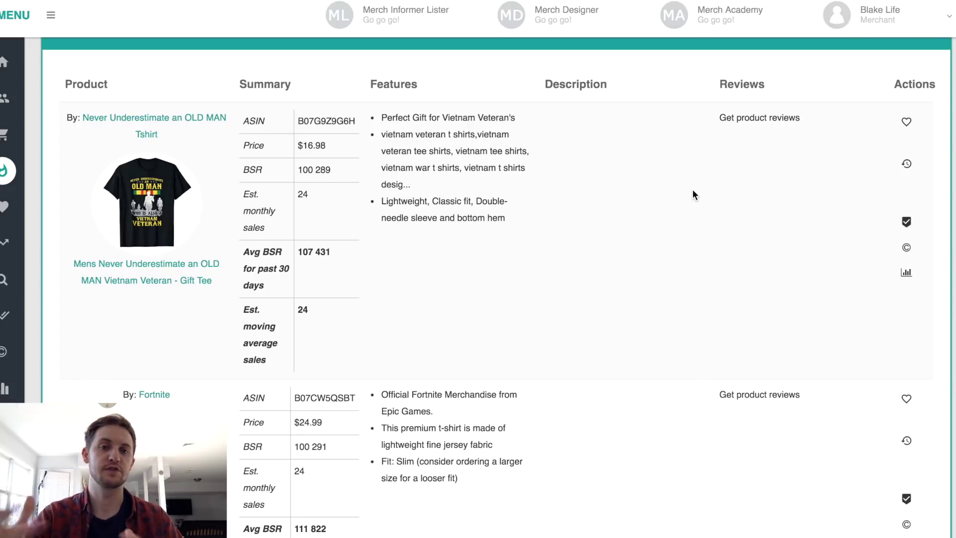
scroll(674, 263, "down", 3)
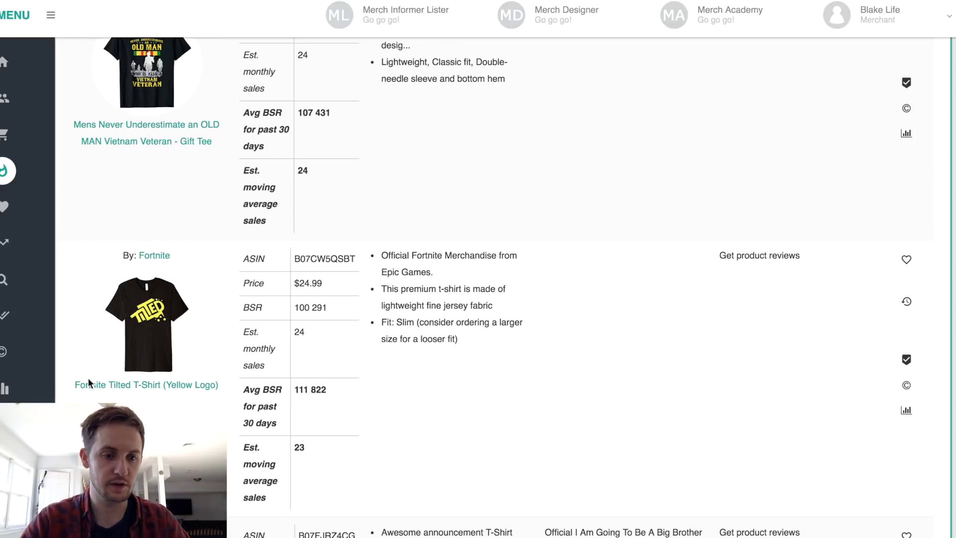
scroll(522, 321, "up", 15)
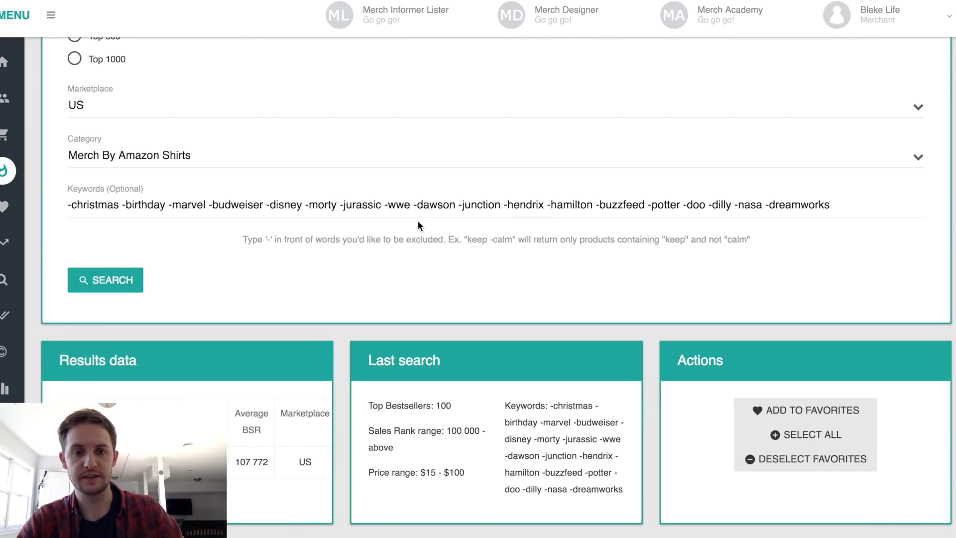
left_click(861, 204)
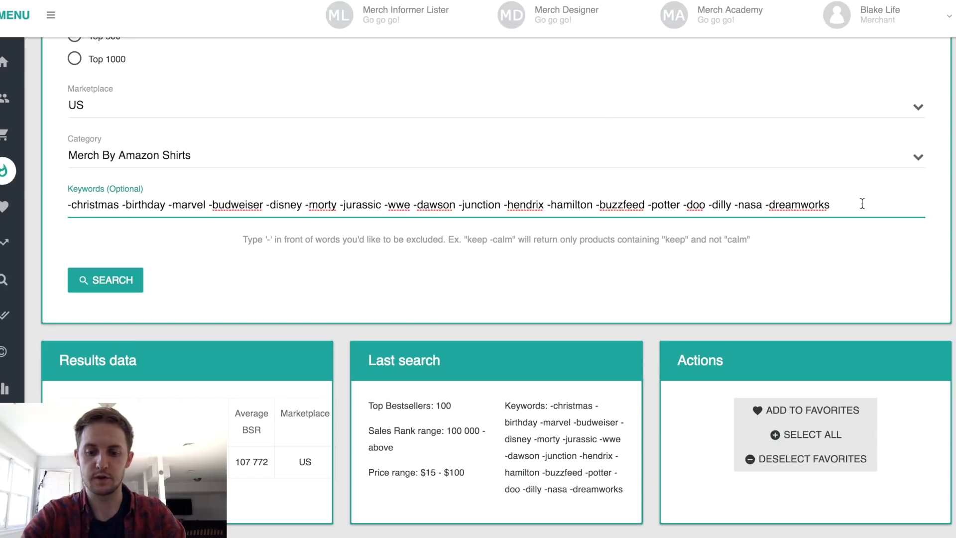
type("-fortnite")
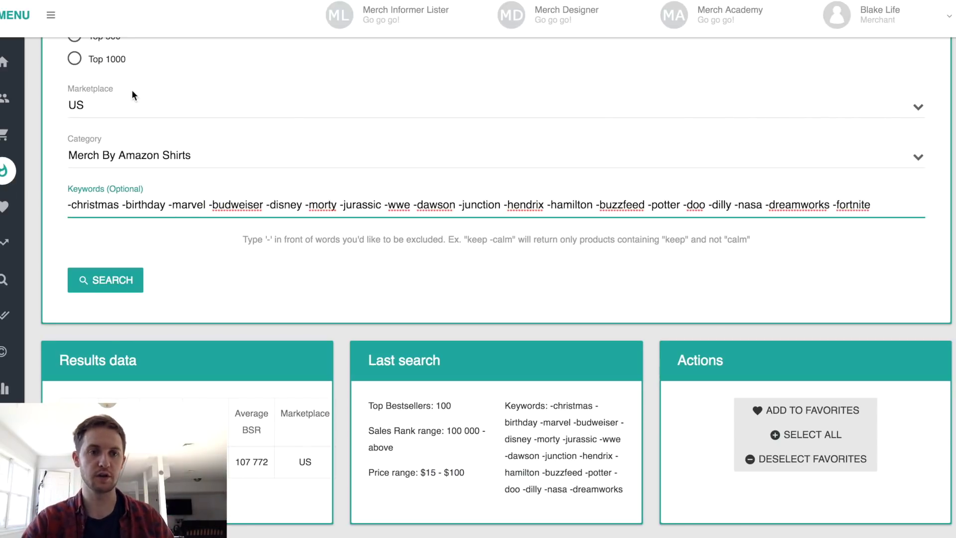
scroll(114, 80, "up", 1)
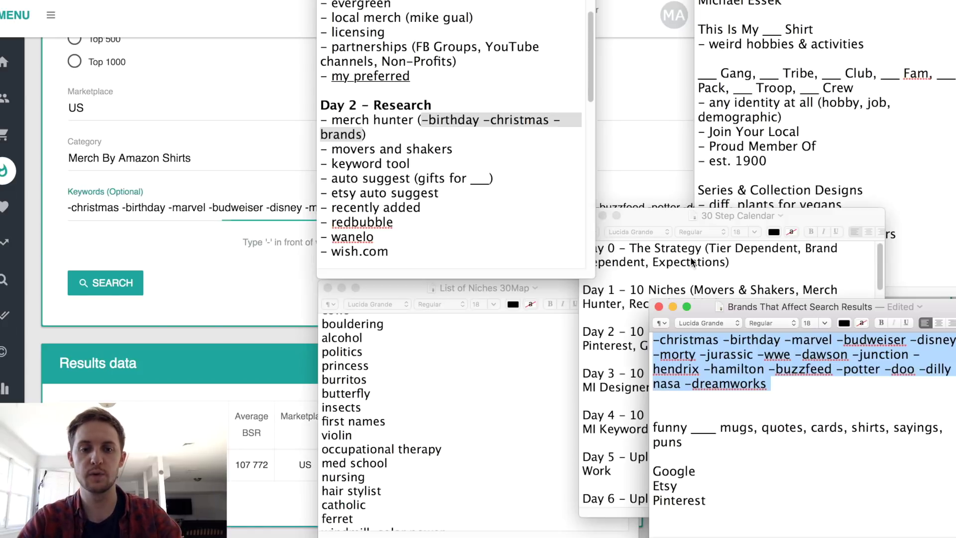
Bring the research notes in front of the browser and scroll through them.
key("super+Tab")
scroll(528, 361, "down", 3)
scroll(521, 363, "up", 5)
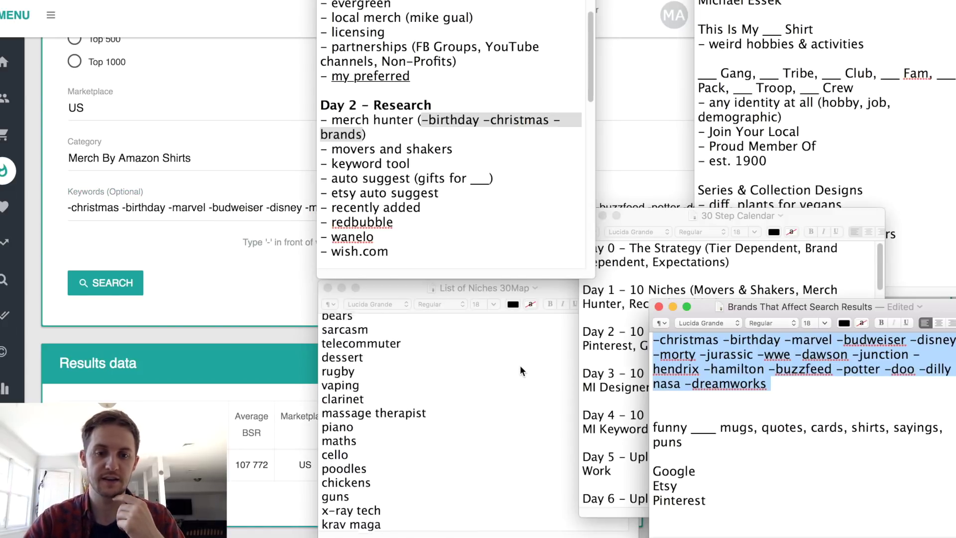
scroll(518, 365, "down", 10)
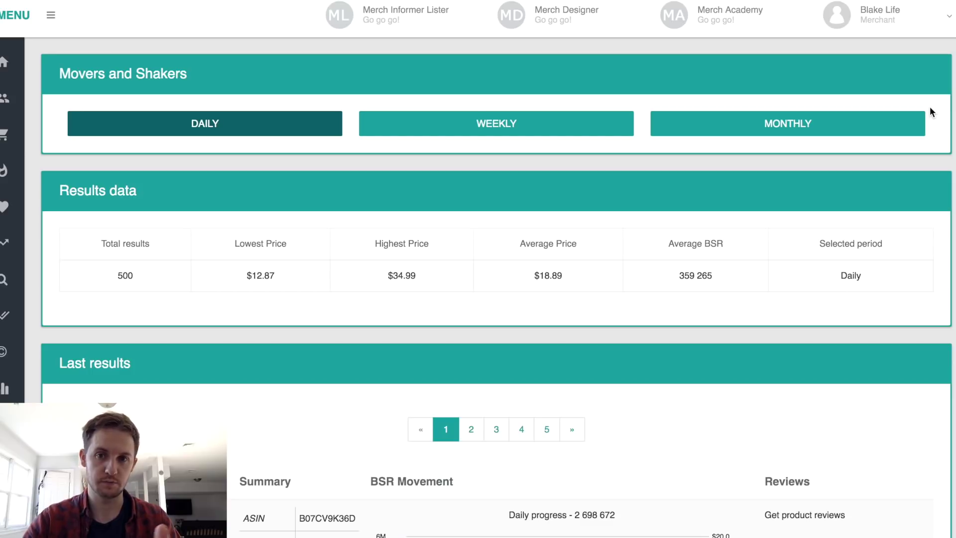
key("super+Tab")
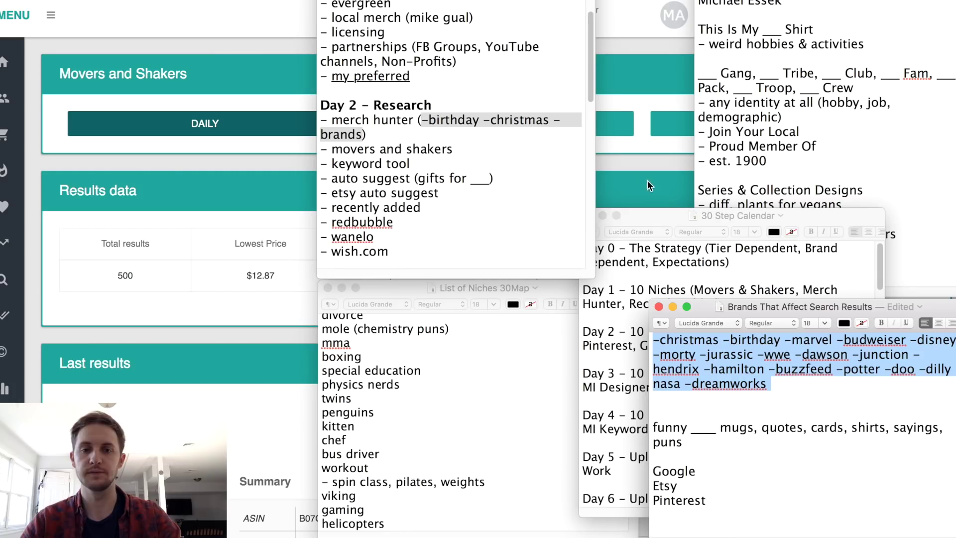
scroll(487, 183, "down", 1)
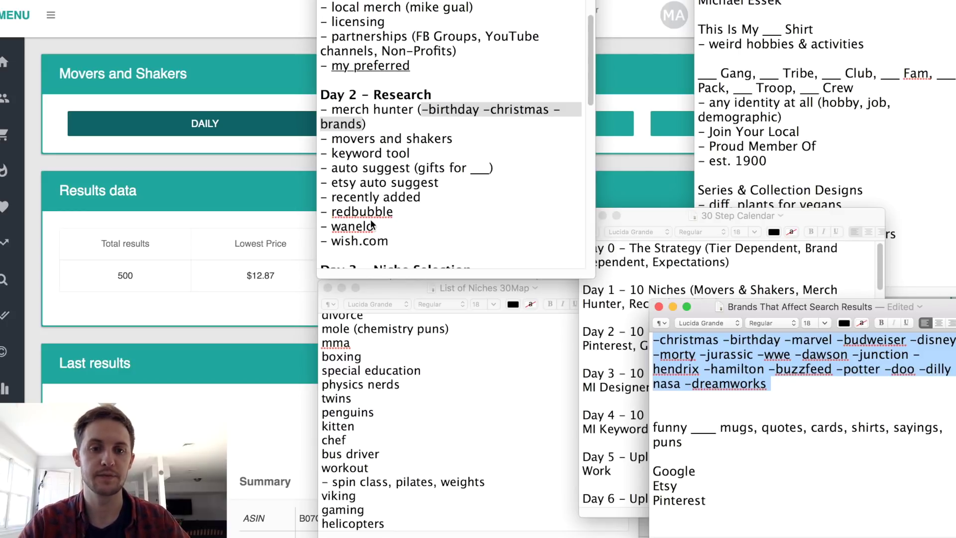
mouse_move(149, 154)
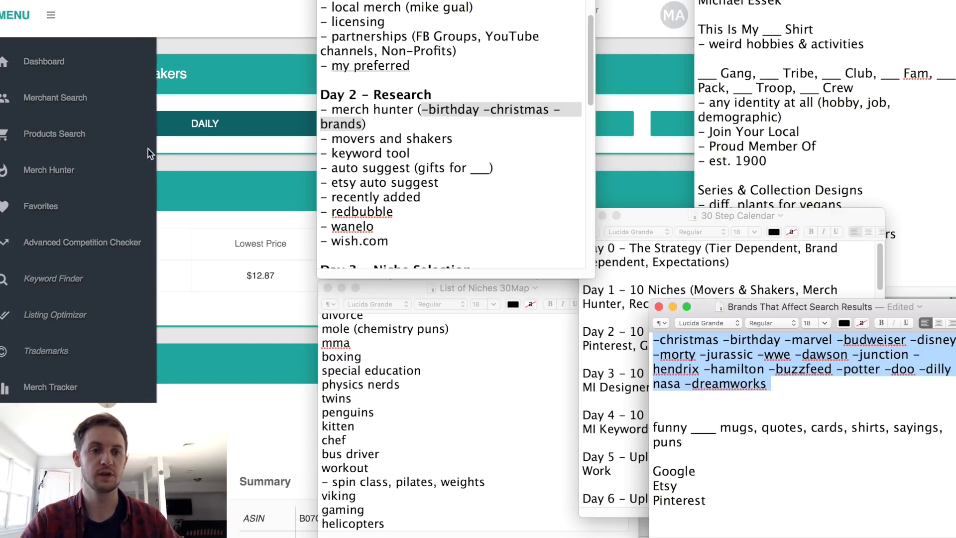
left_click(264, 56)
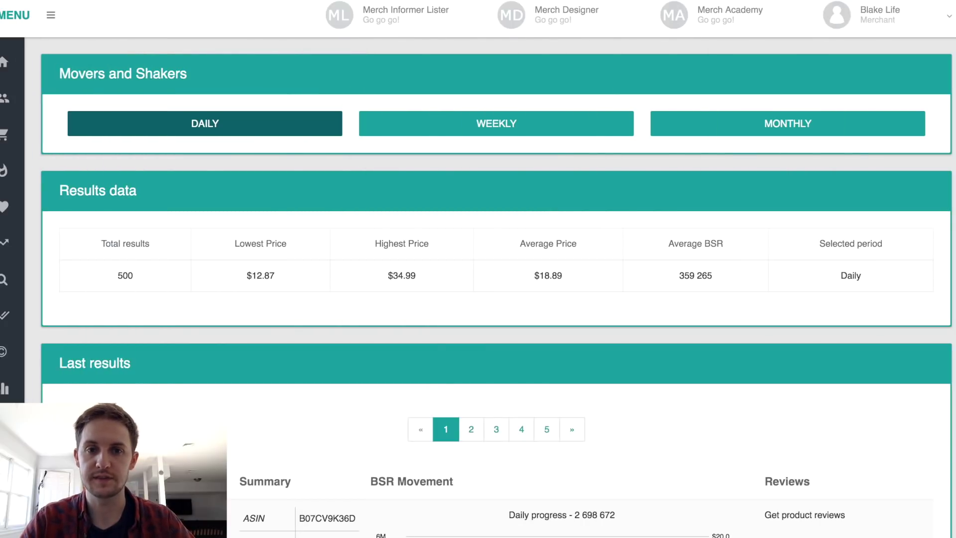
On the Amazon tab, enter 'gift for' in search to see the autosuggestions.
key("ctrl+Tab")
type("gift for")
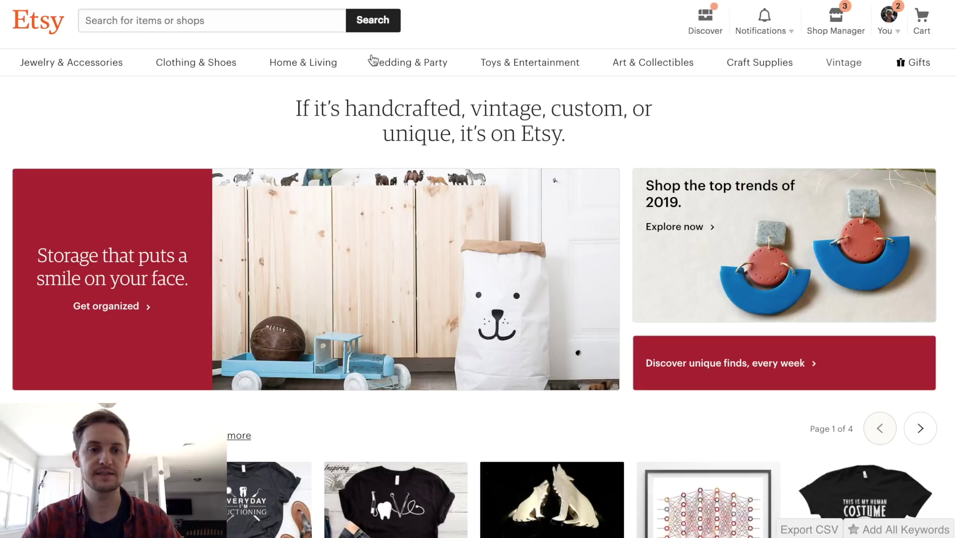
View Etsy's Popular Right Now suggestions, dismiss them, and return to the TextEdit notes.
left_click(136, 22)
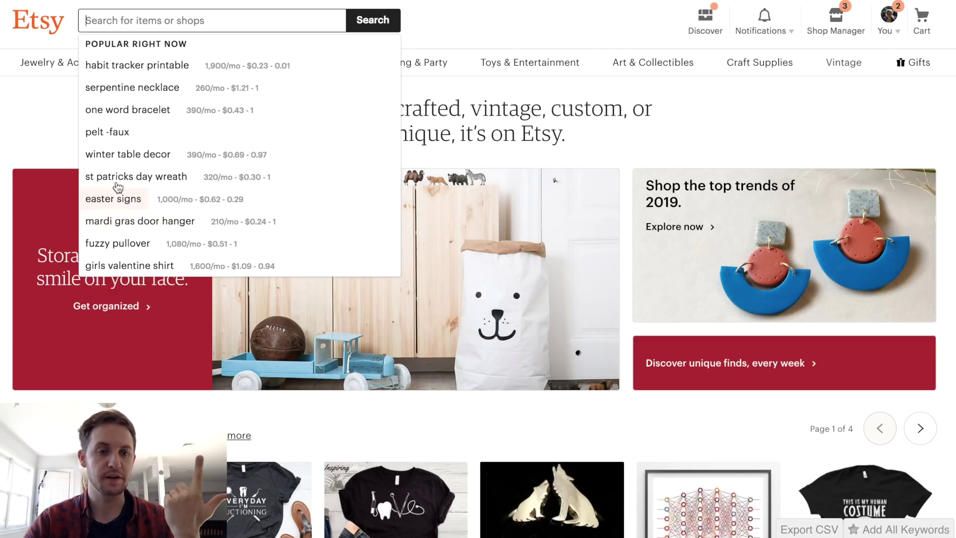
left_click(438, 48)
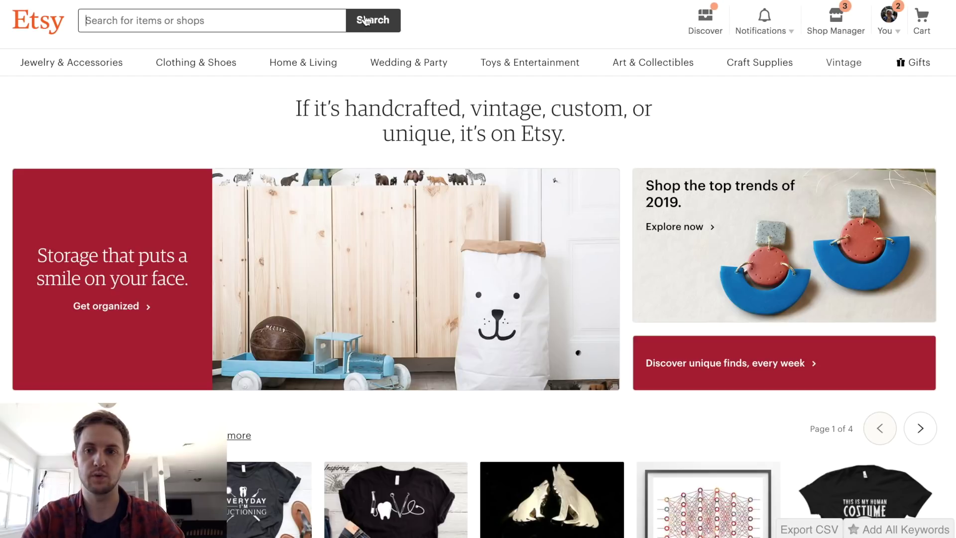
key("super+Tab")
scroll(453, 441, "up", 4)
Scroll the niche list and notes to Day 3 Niche Selection, then focus Merch Informer's Keywords field.
scroll(453, 441, "up", 15)
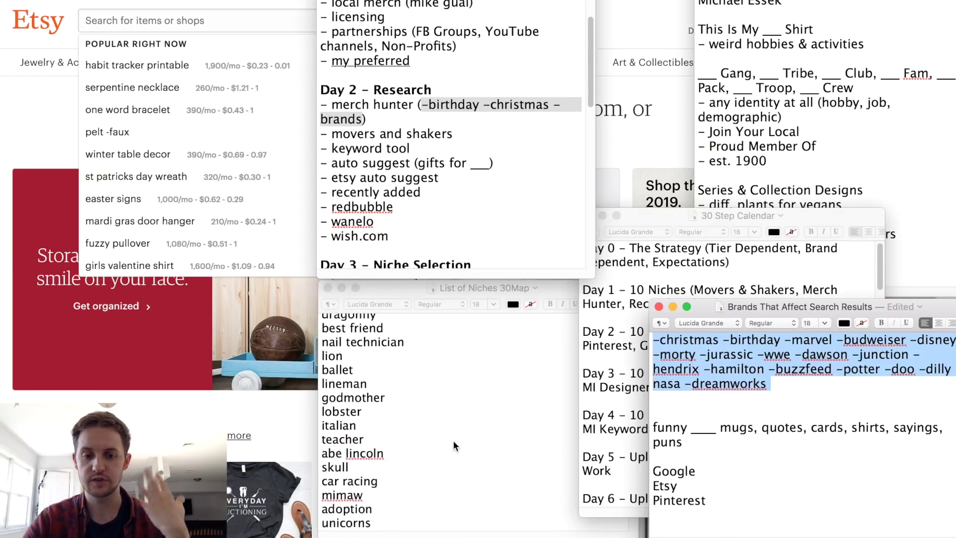
scroll(452, 439, "down", 5)
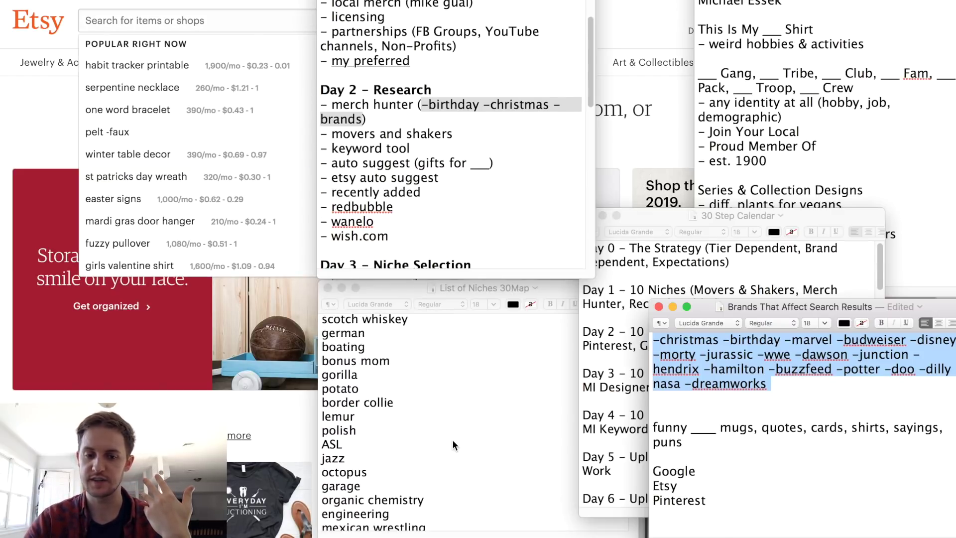
key("super+Tab")
key("super+Tab")
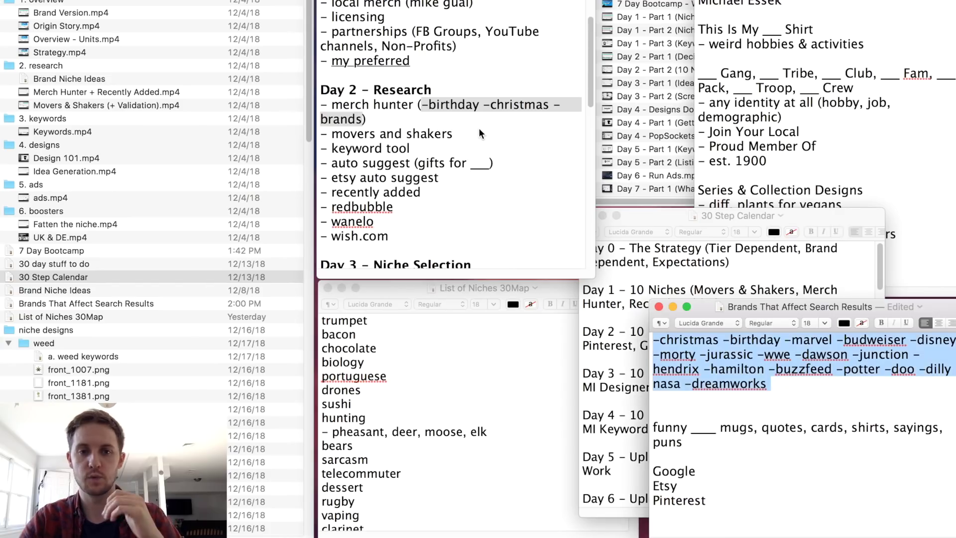
scroll(500, 159, "down", 4)
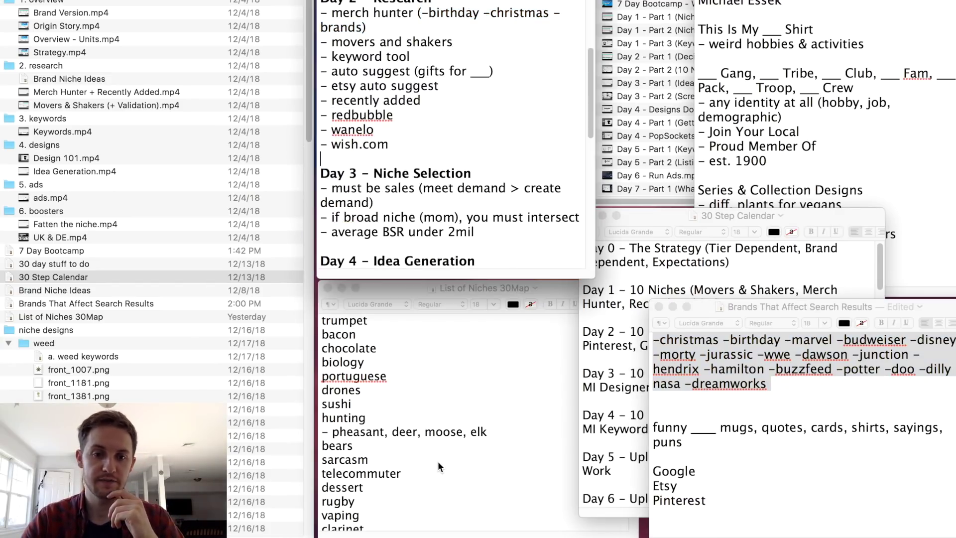
scroll(438, 458, "up", 1)
scroll(499, 78, "down", 3)
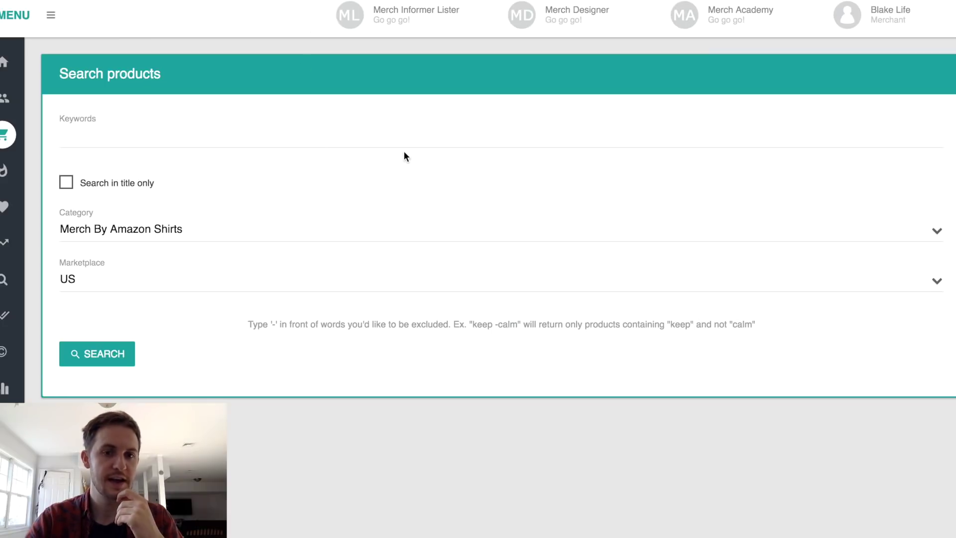
left_click(422, 140)
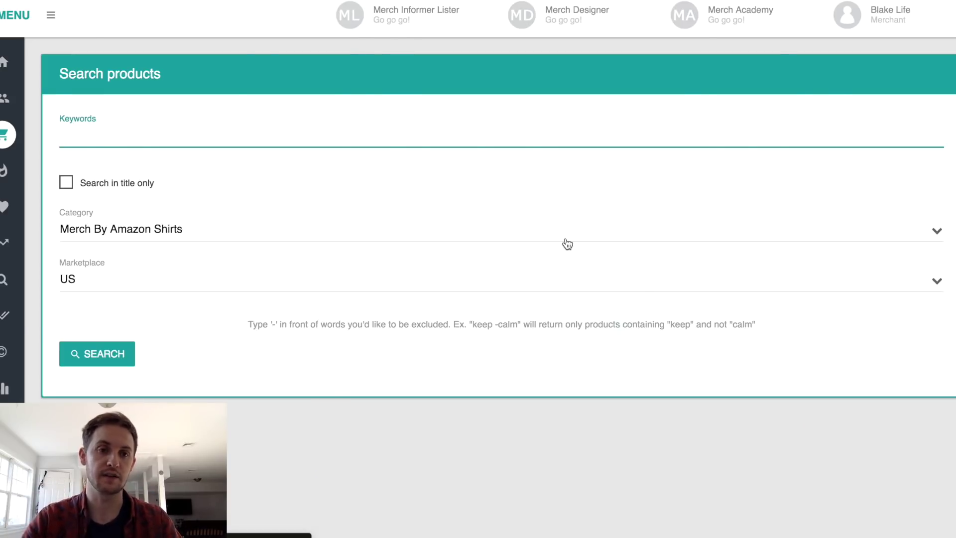
Return to the TextEdit notes and select the word 'mom' in Day 3.
key("super+Tab")
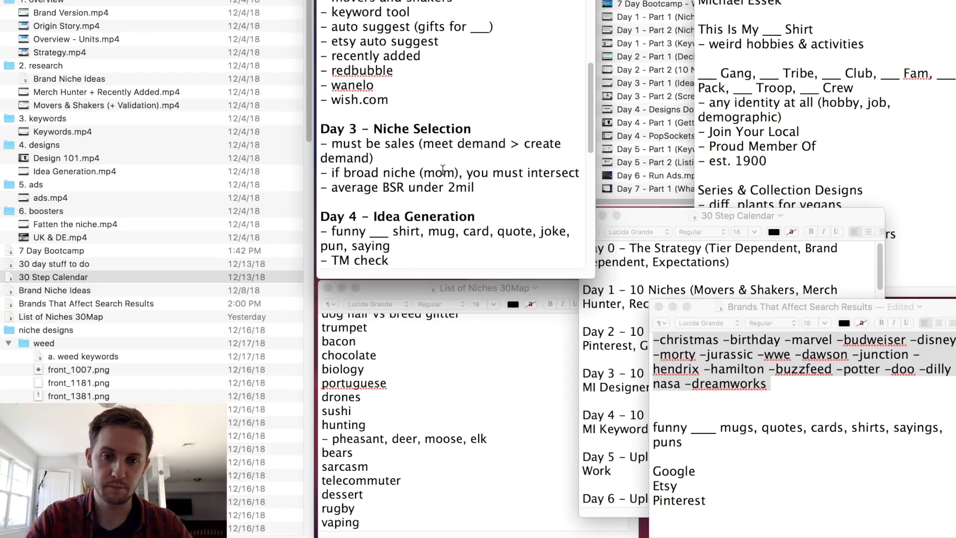
double_click(442, 170)
left_click(429, 175)
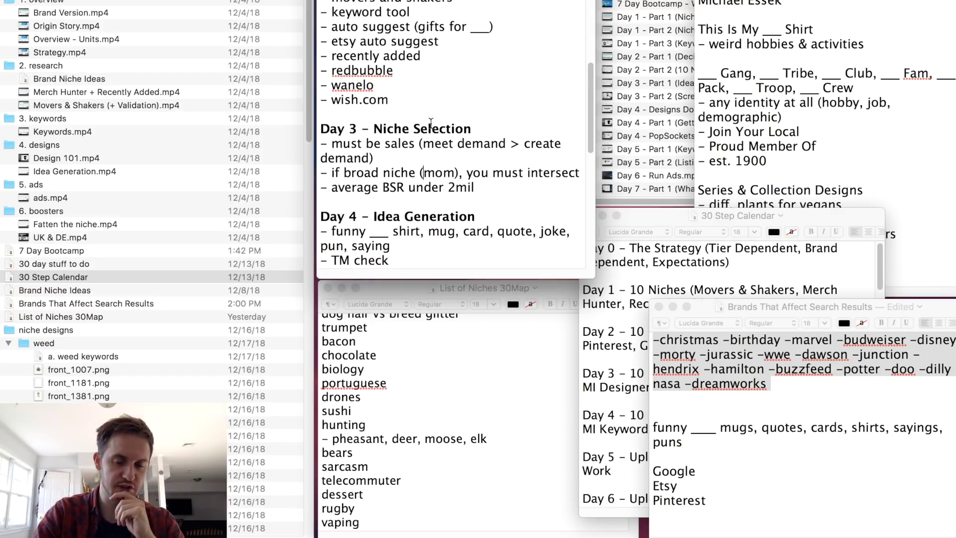
scroll(431, 125, "down", 3)
In the Day 4–5 notes, highlight the 'funny ___ shirt' pattern and 'mug' as idea examples.
scroll(436, 135, "down", 2)
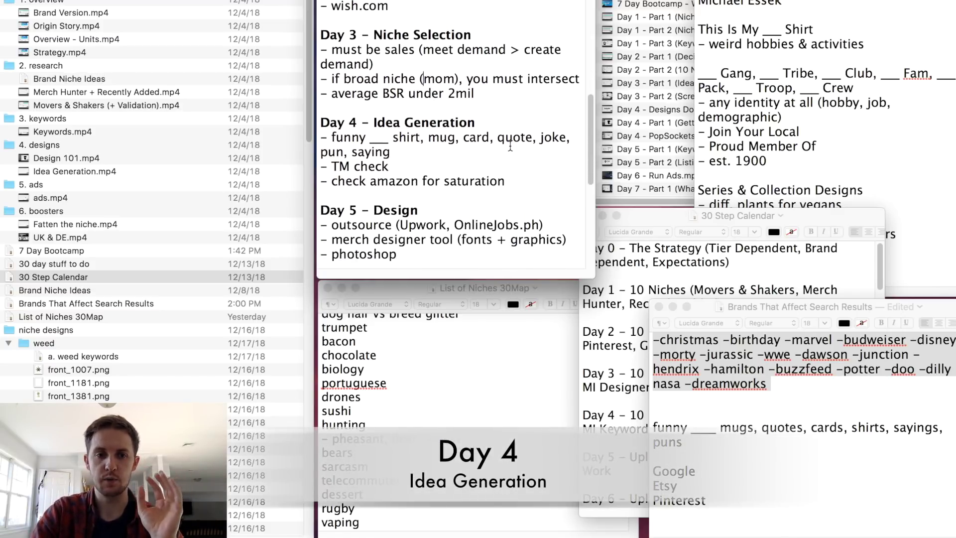
scroll(229, 132, "down", 15)
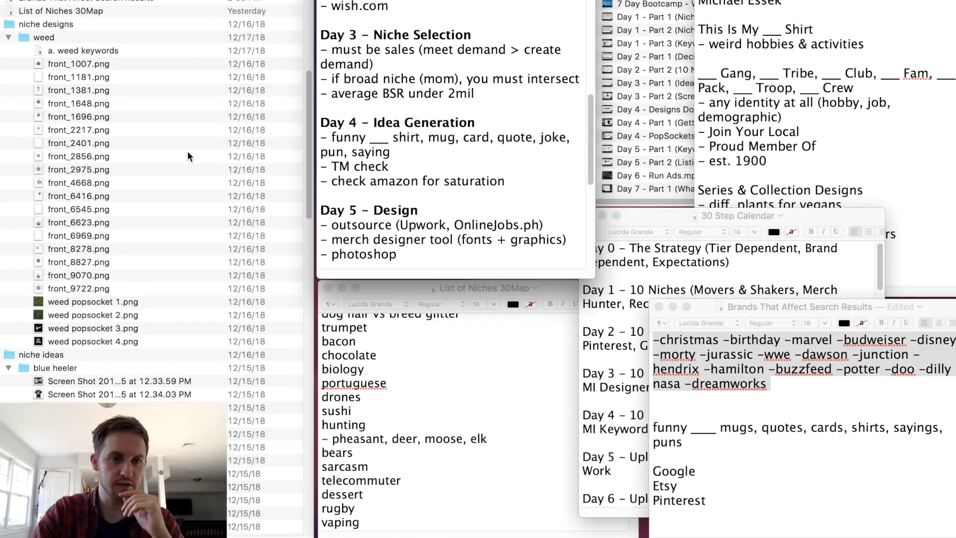
scroll(150, 163, "down", 20)
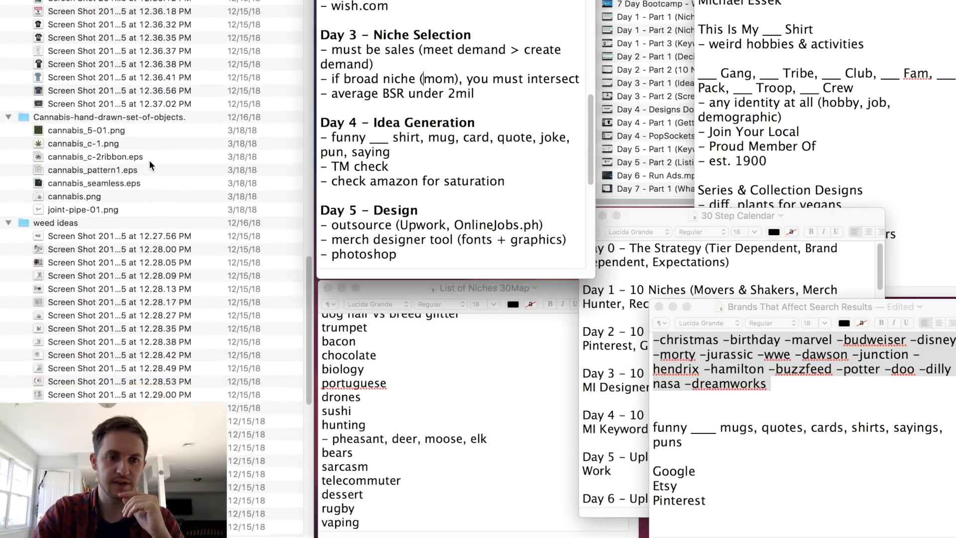
scroll(148, 160, "down", 20)
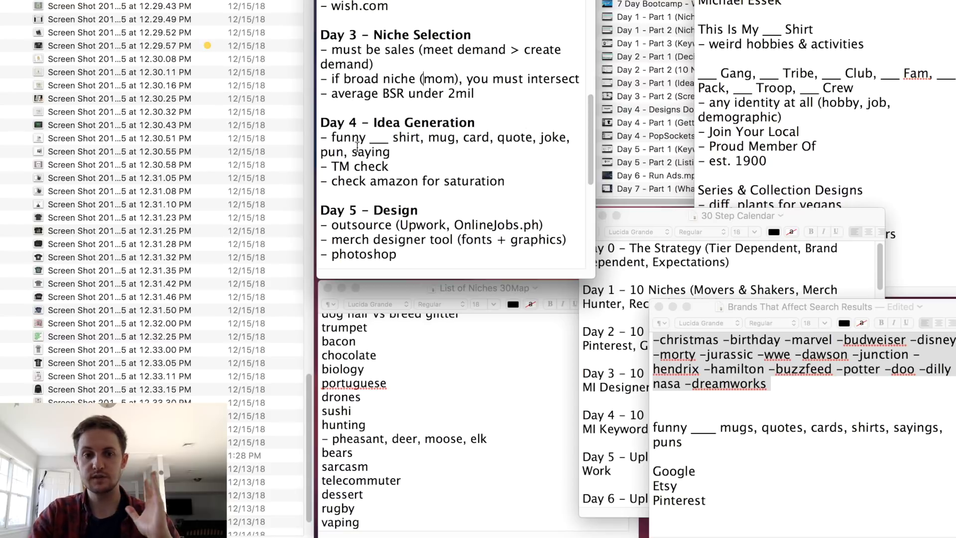
left_click_drag(330, 138, 421, 137)
left_click(370, 135)
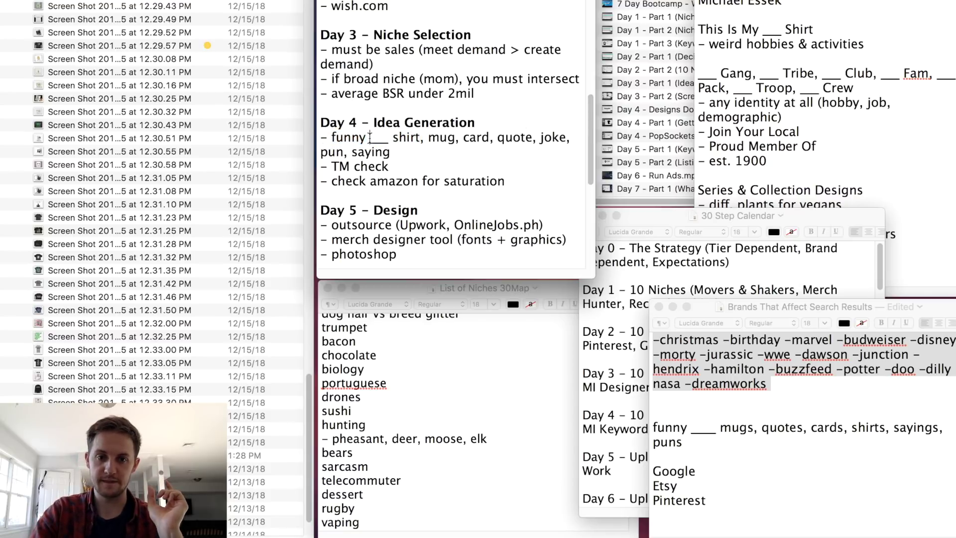
left_click(439, 137)
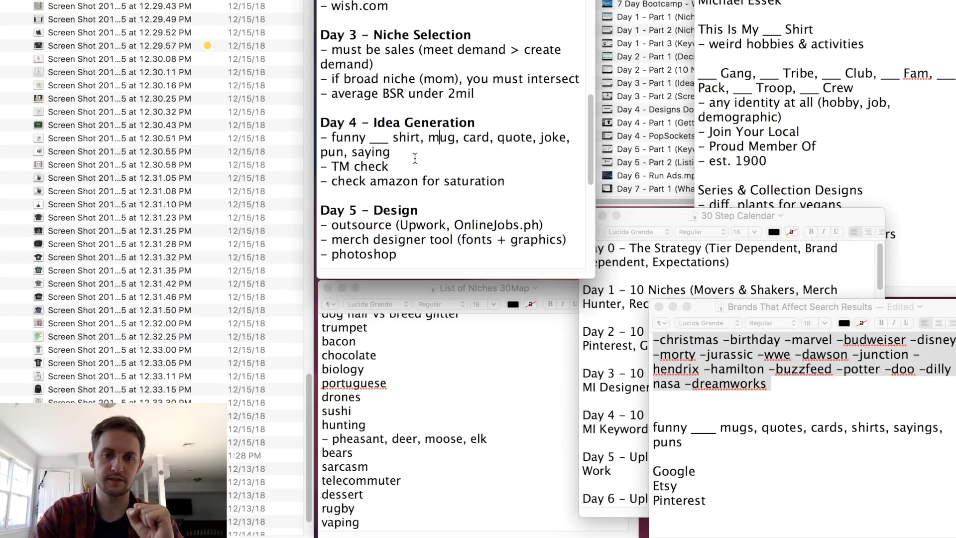
left_click(12, 136)
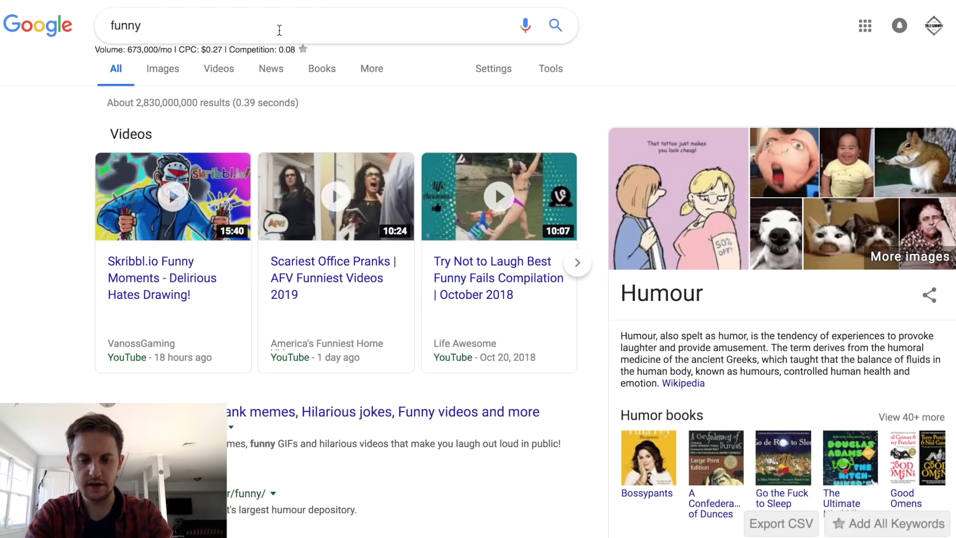
Search Google Images for 'funny engineer mug' and scroll through the results.
type("engineer mug")
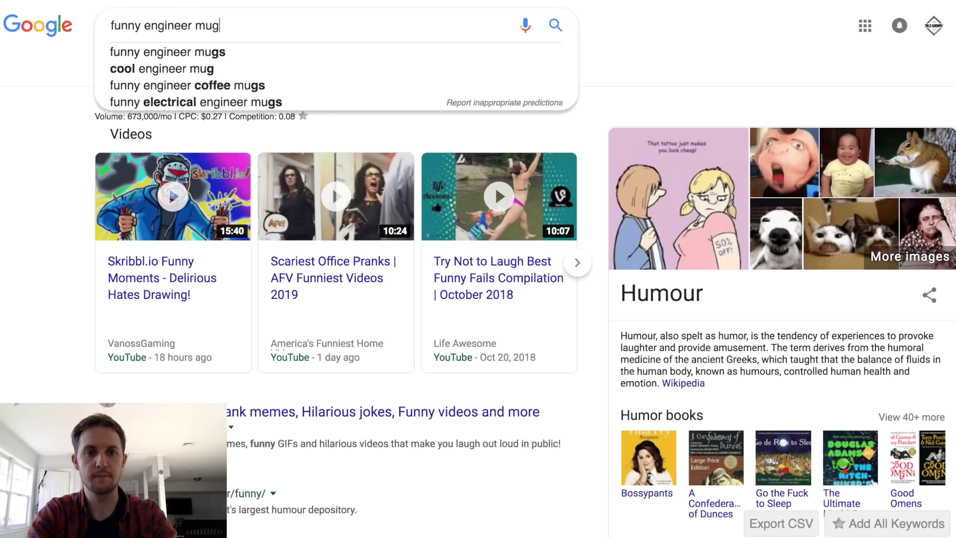
key("Return")
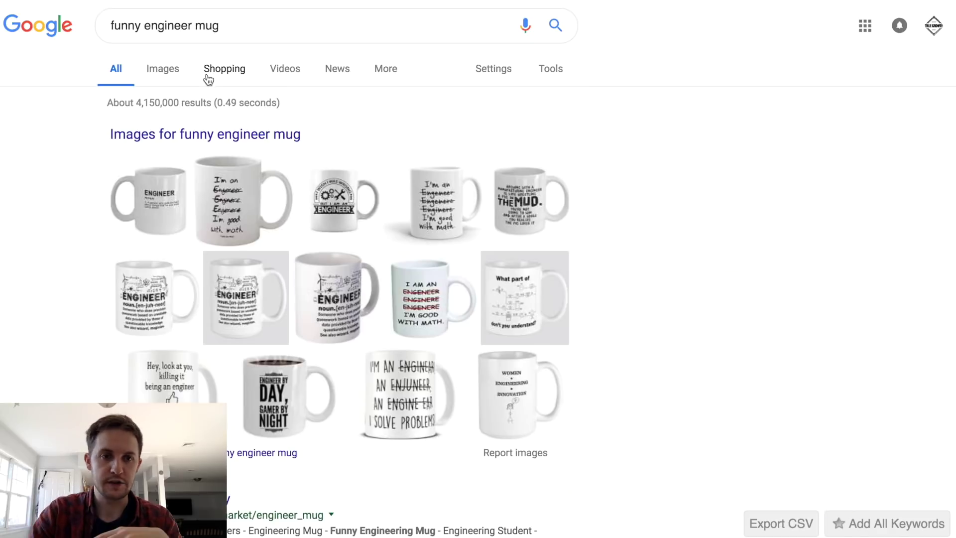
left_click(160, 68)
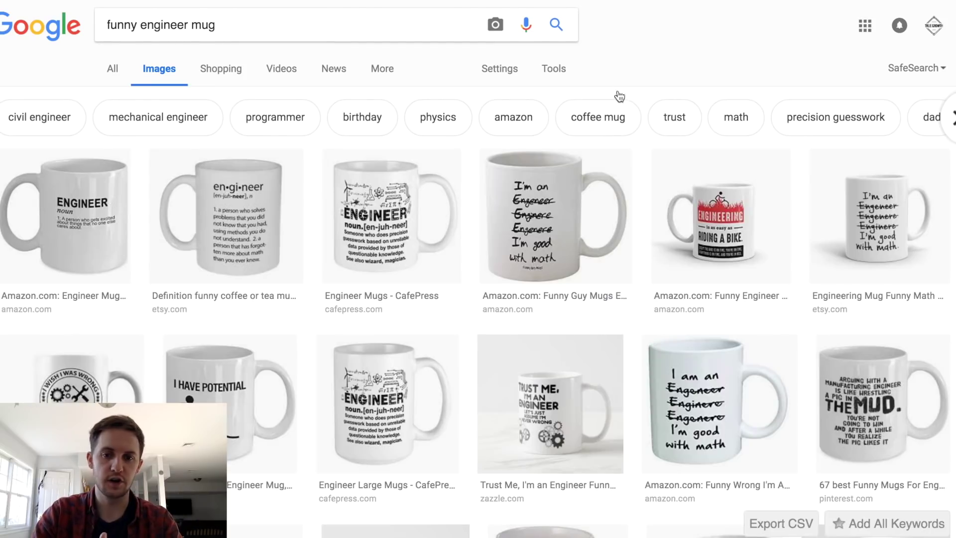
scroll(694, 45, "down", 5)
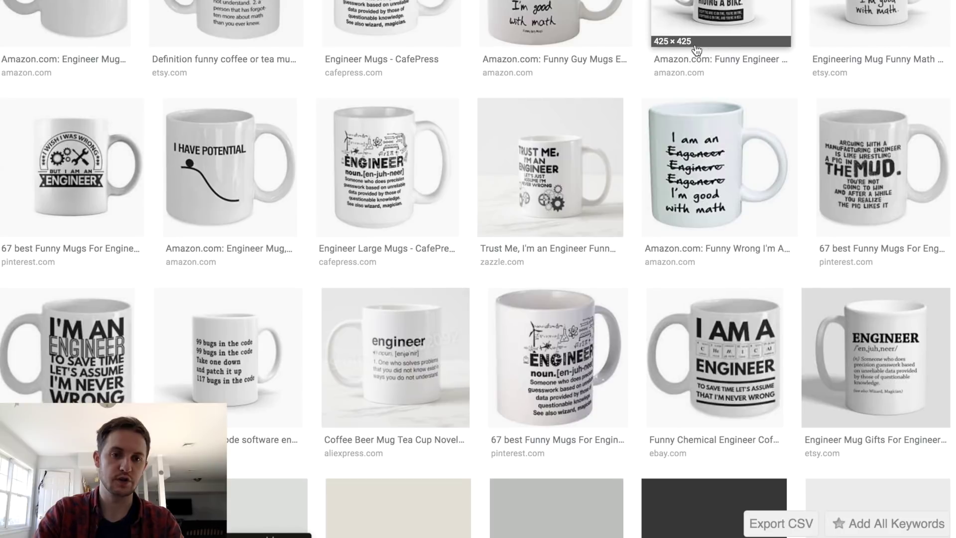
scroll(714, 82, "down", 6)
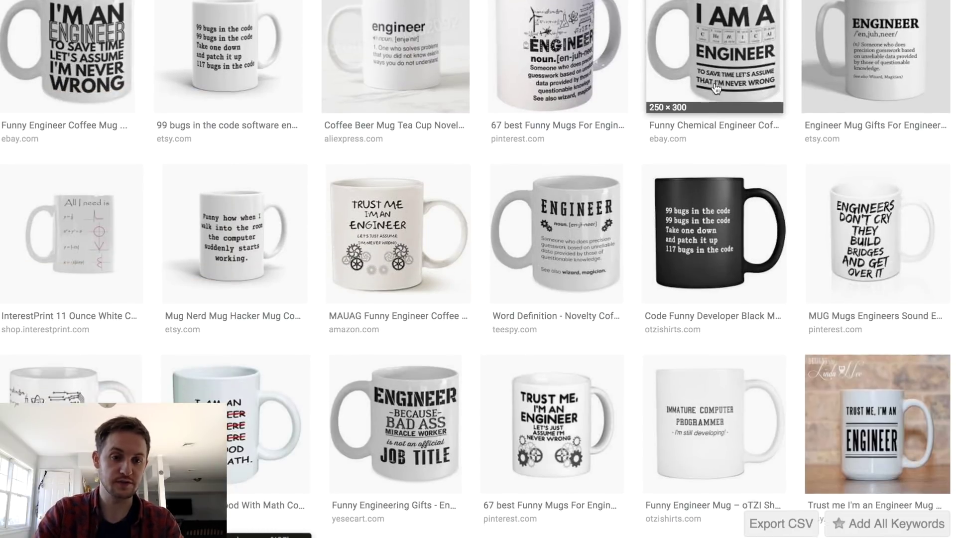
scroll(715, 88, "down", 3)
scroll(697, 308, "up", 15)
Change the image search to 'funny engineer card' and scroll the results.
double_click(203, 25)
type("card")
key("Return")
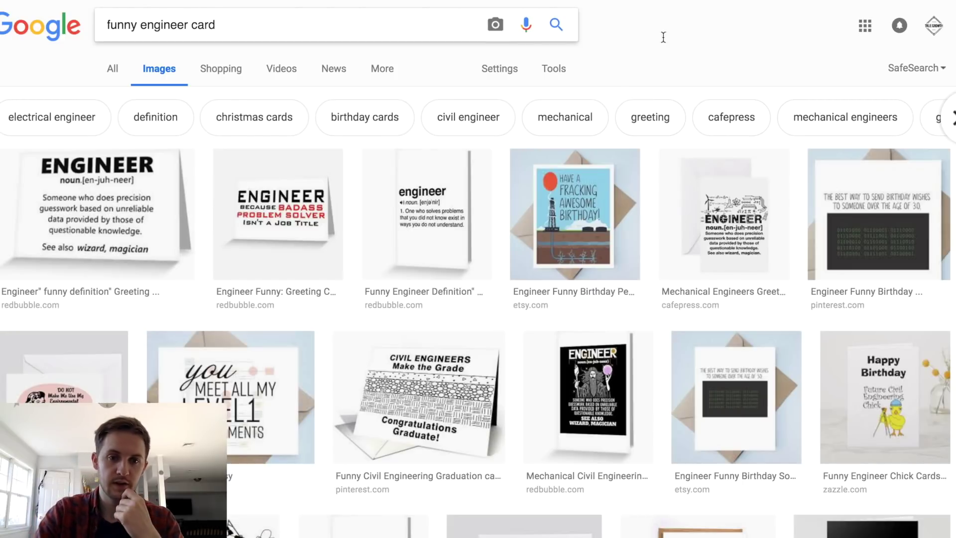
scroll(721, 83, "down", 10)
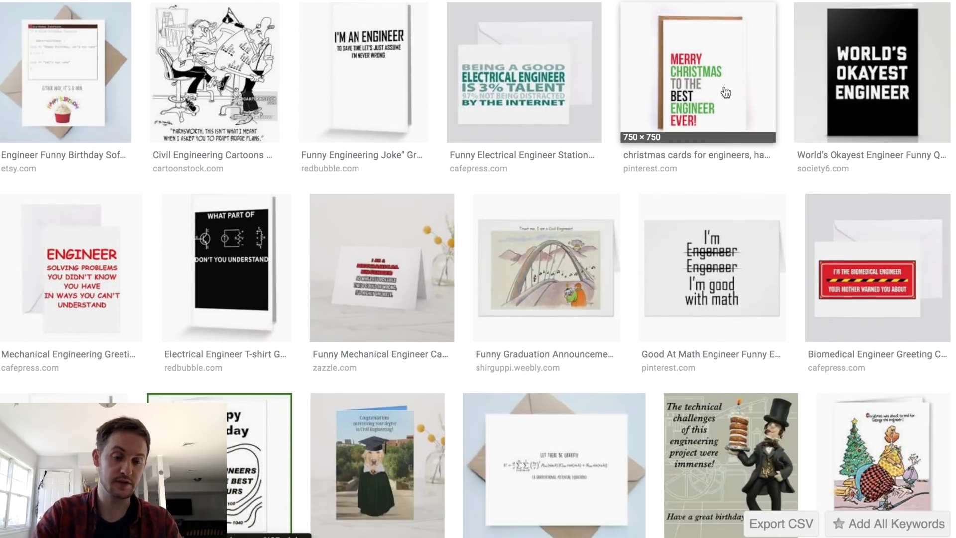
scroll(145, 121, "up", 15)
Search 'funny engineer quotes', look over the image results, then bring the plan notes forward.
double_click(203, 26)
type("quotes")
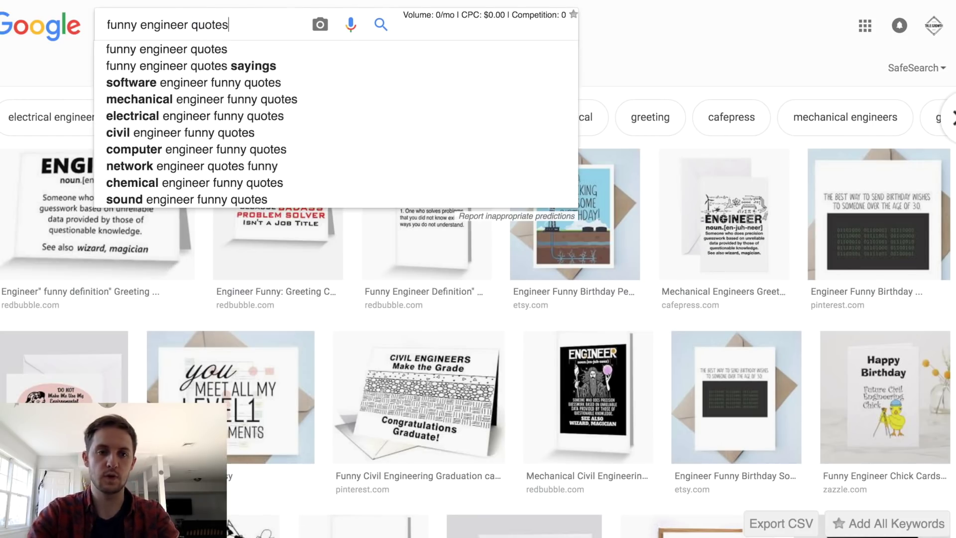
key("Return")
key("super+Tab")
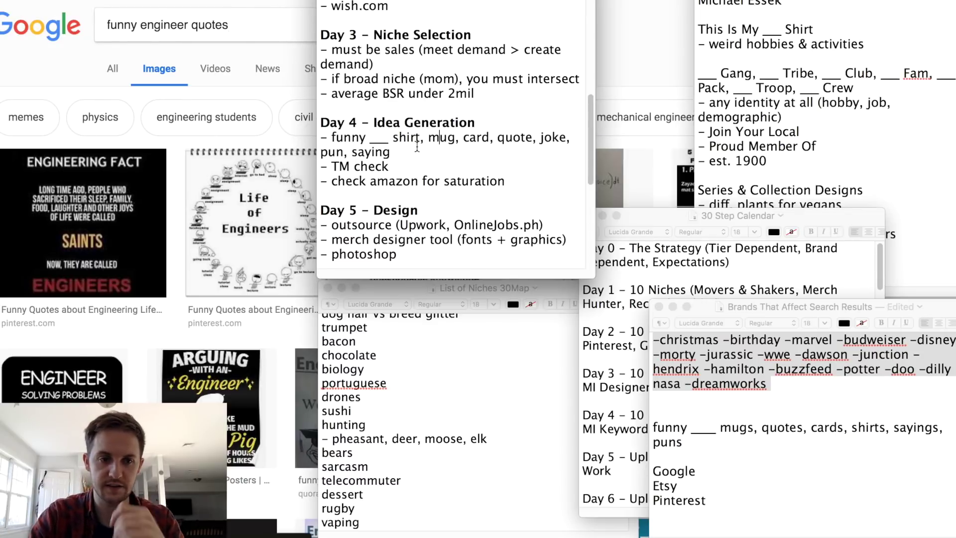
key("super+Tab")
scroll(656, 119, "down", 7)
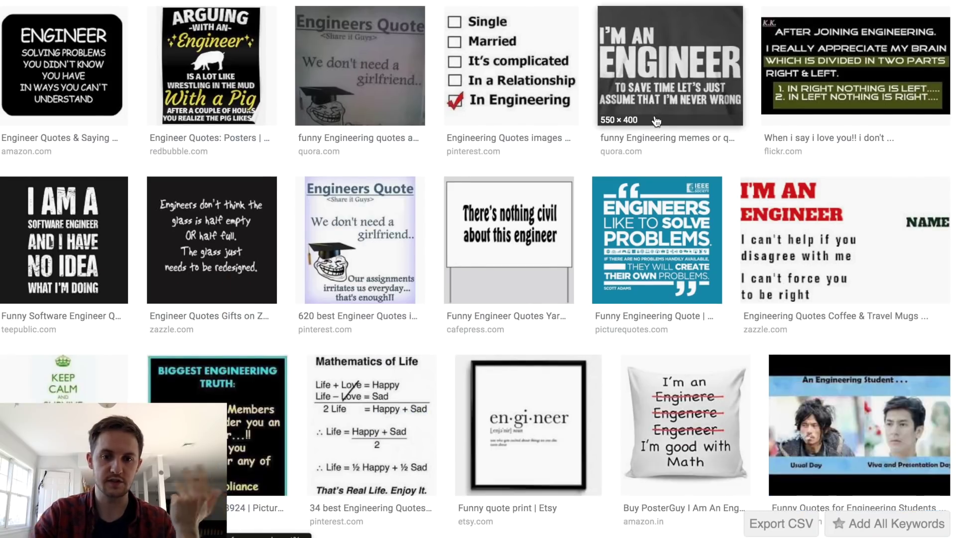
scroll(656, 118, "up", 7)
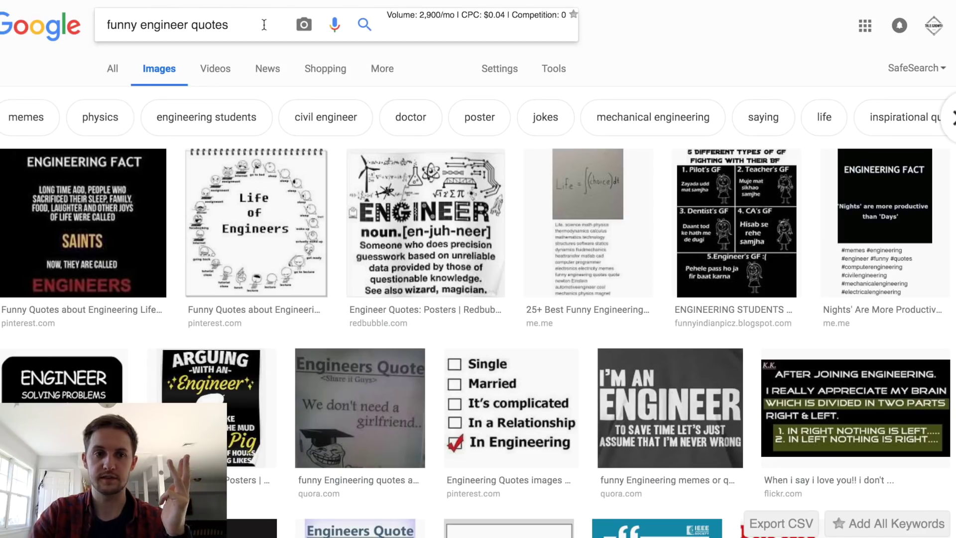
key("super+Tab")
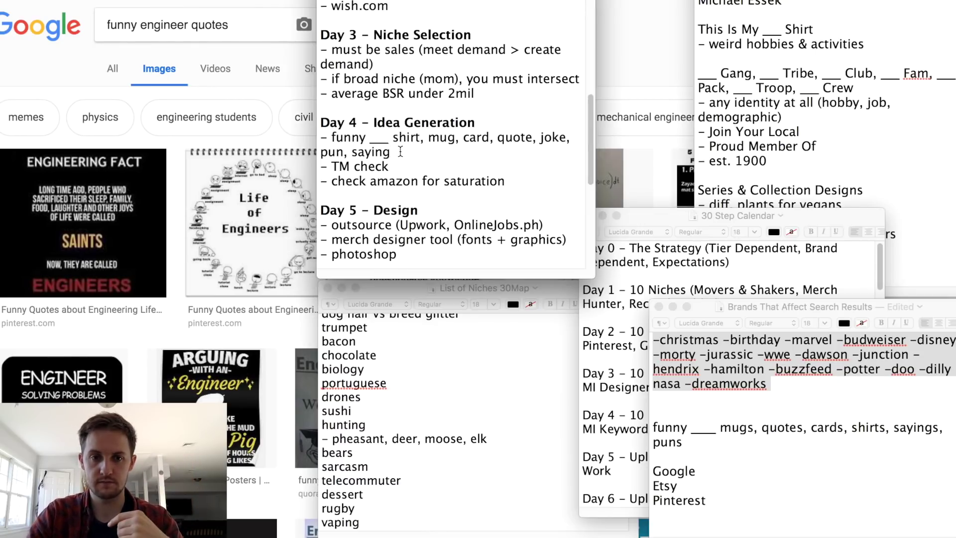
Change the Google Images query to 'funny engineer sayings'.
double_click(222, 25)
type("sayings")
key("Return")
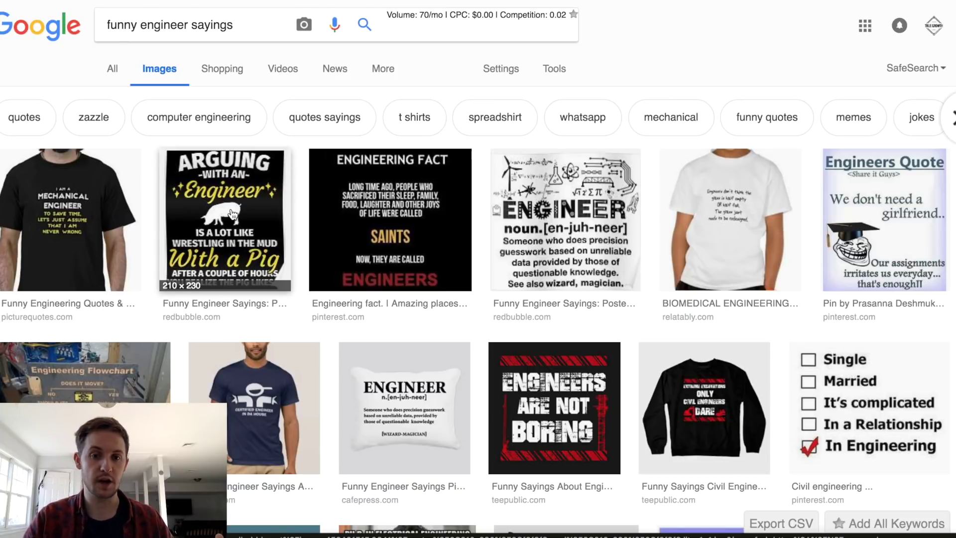
Switch to the TextEdit notes and hide Chrome so Finder shows behind them.
key("super+Tab")
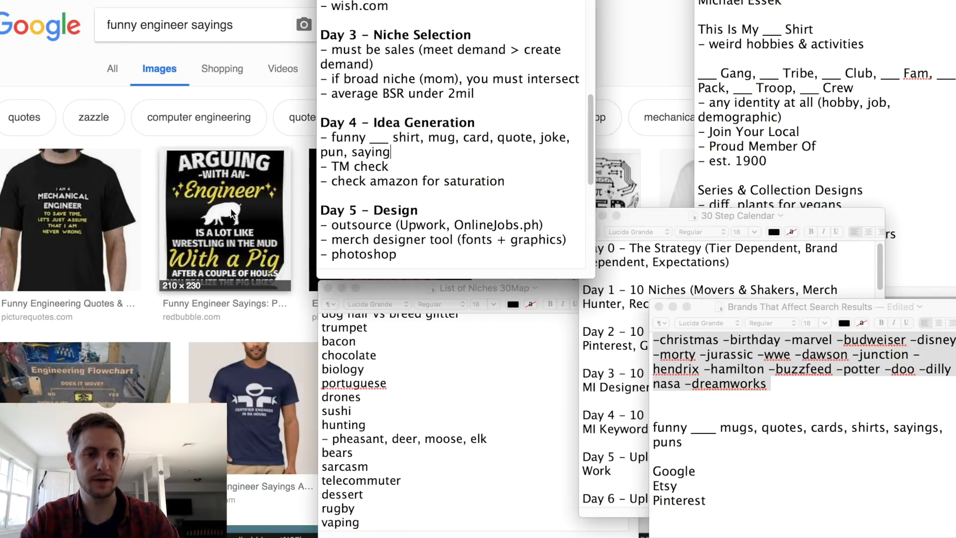
key("super+h")
scroll(231, 151, "up", 10)
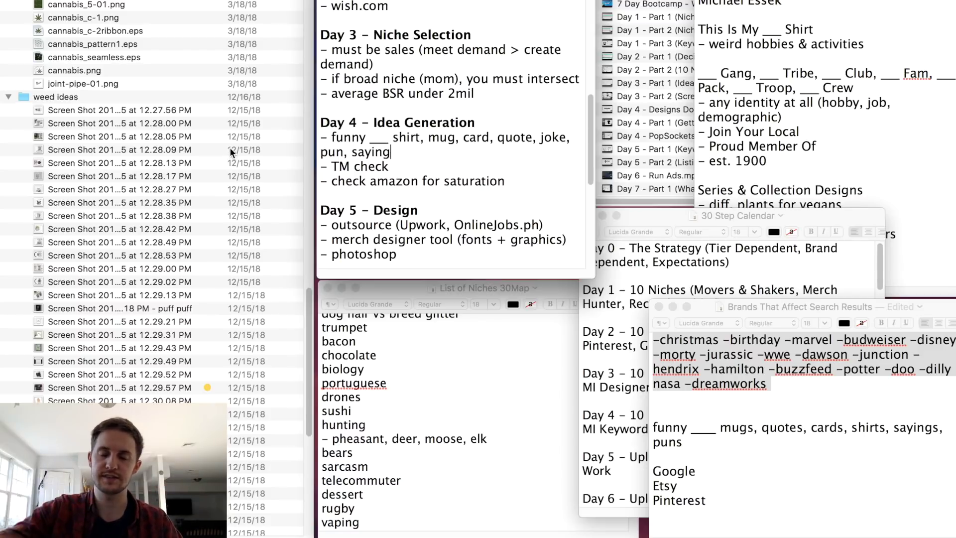
Highlight the Day 4 'funny ___ shirt ideas' line, move to the Day 5 photoshop note, then return to the browser.
left_click_drag(328, 137, 391, 152)
left_click(392, 151)
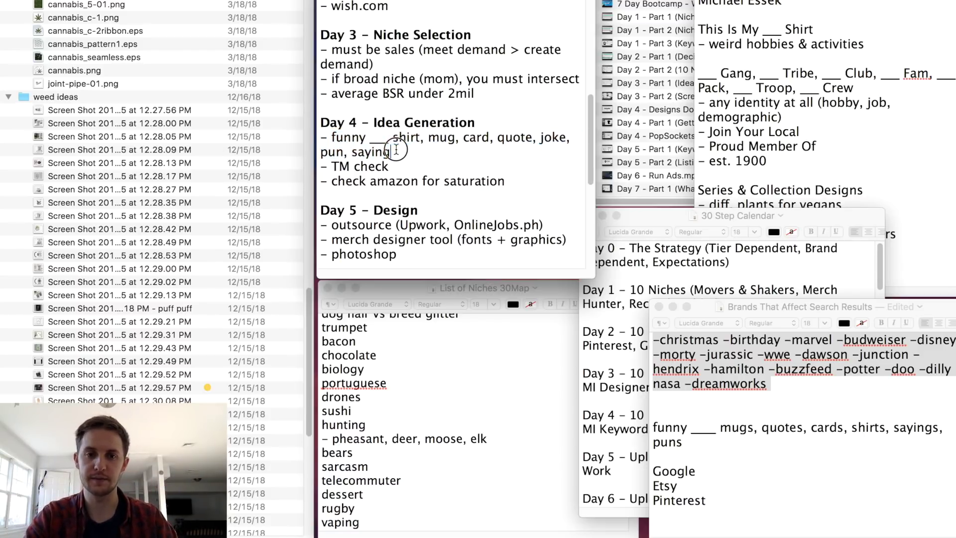
scroll(437, 73, "down", 5)
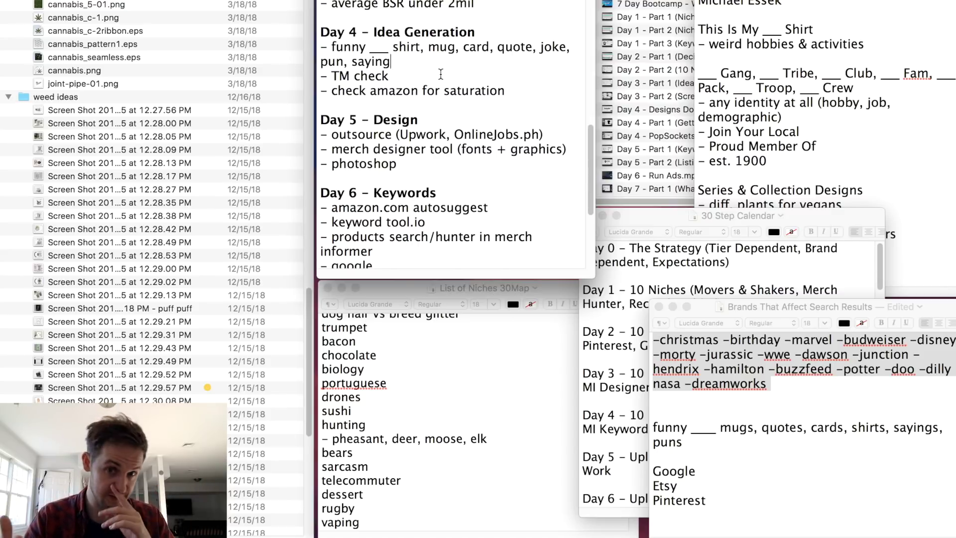
left_click(399, 162)
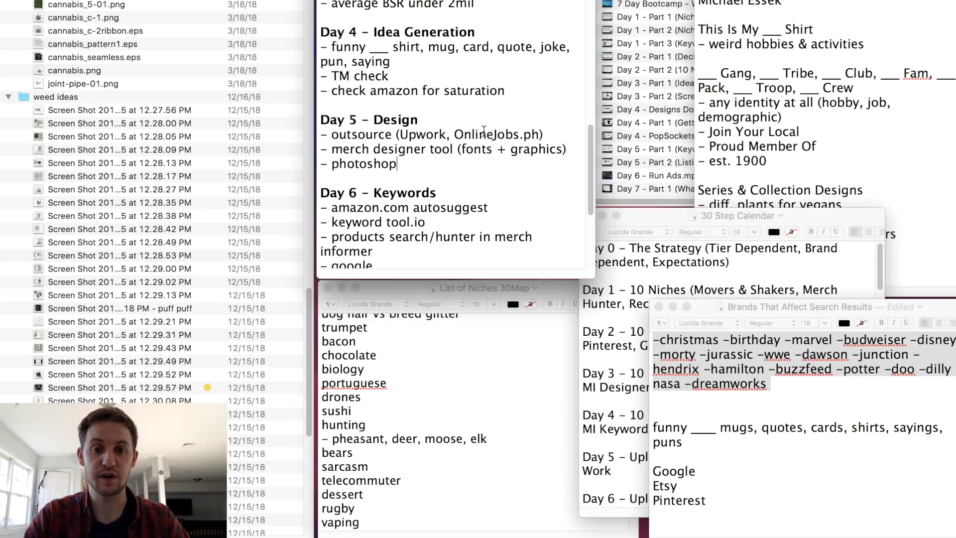
left_click(443, 171)
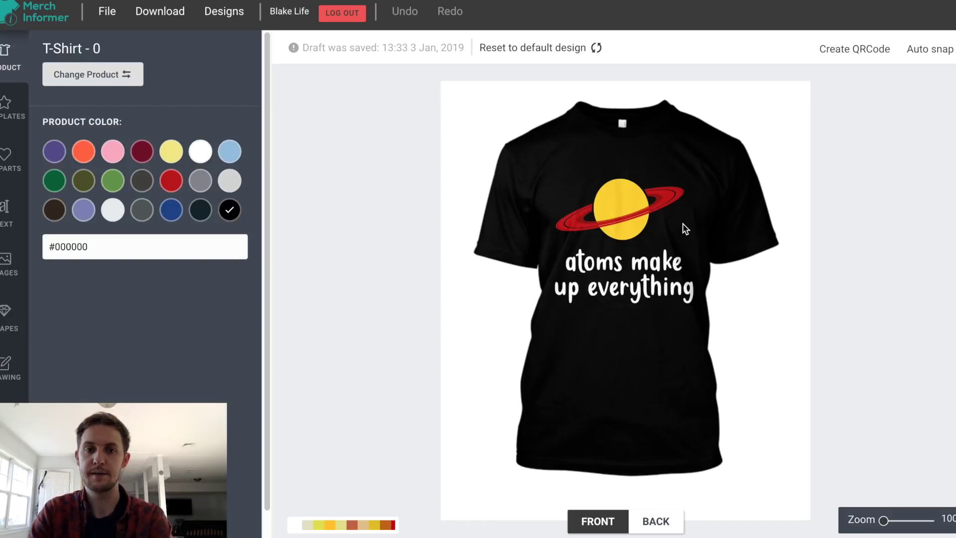
Select the 'atoms make up everything' text and planet graphic on the shirt, then deselect both.
left_click(645, 264)
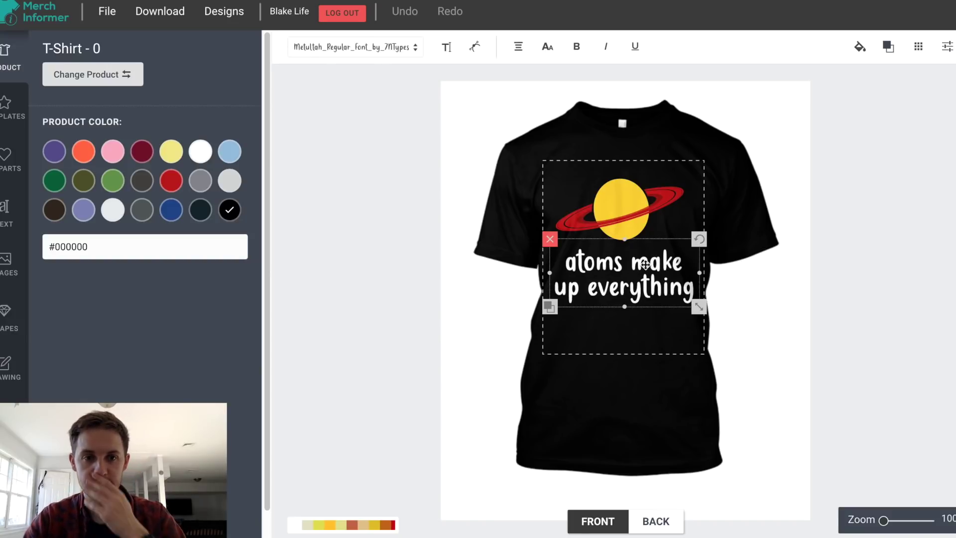
left_click(633, 237)
left_click(738, 204)
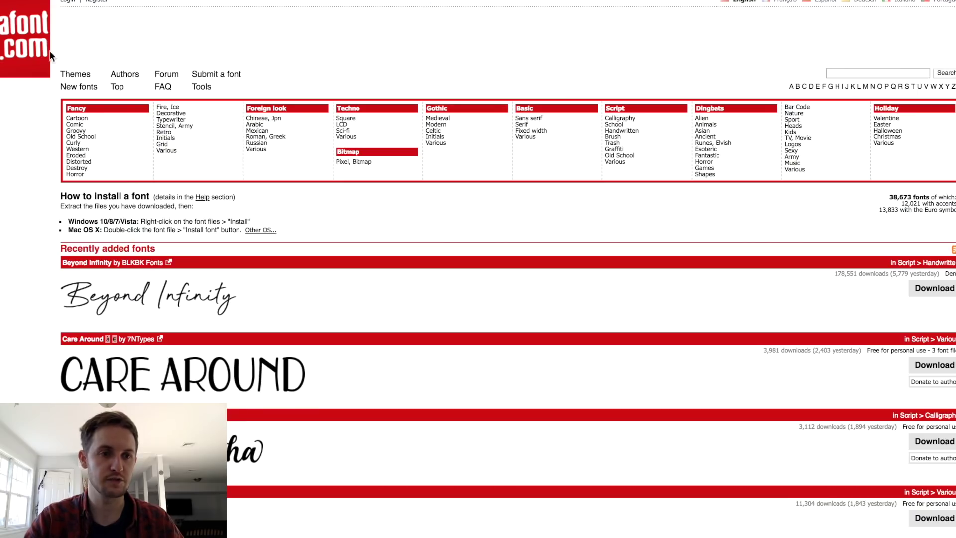
List DaFont's top fonts filtered to Public domain and 100% Free licences, then browse page 10.
left_click(118, 87)
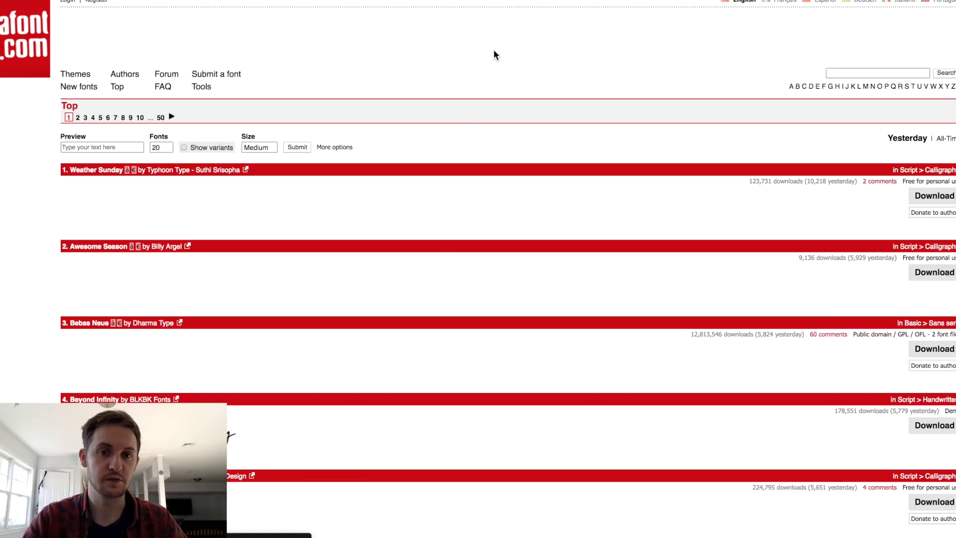
left_click(334, 147)
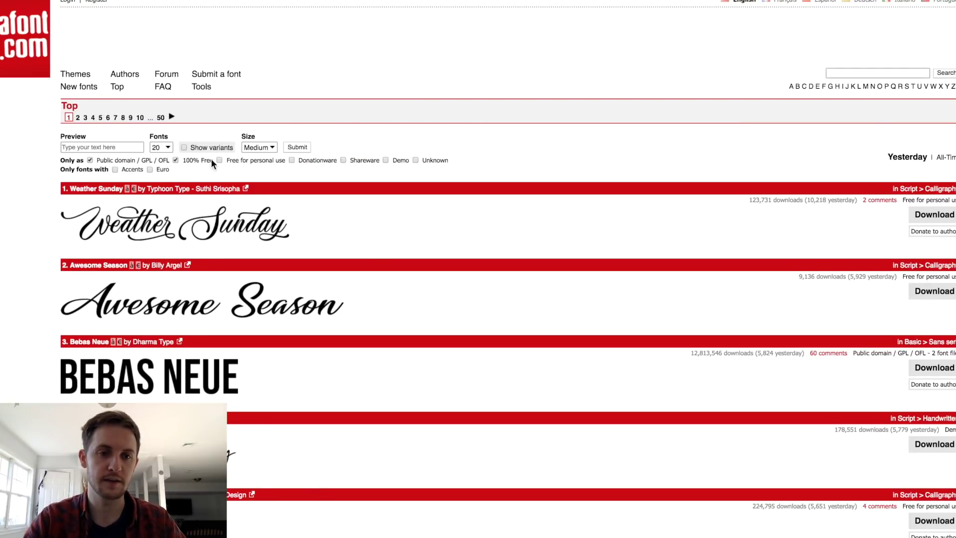
left_click(296, 148)
scroll(486, 216, "down", 15)
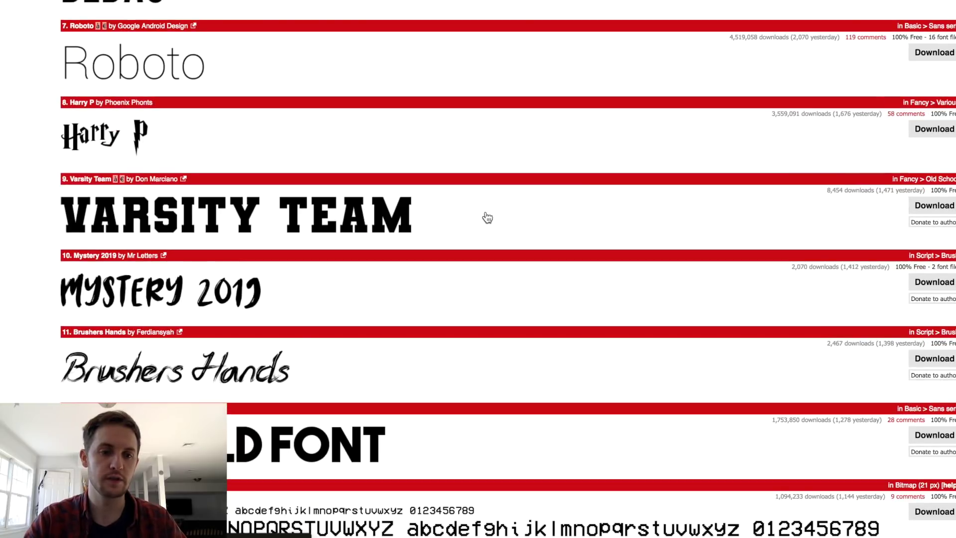
scroll(483, 216, "down", 5)
scroll(482, 215, "up", 20)
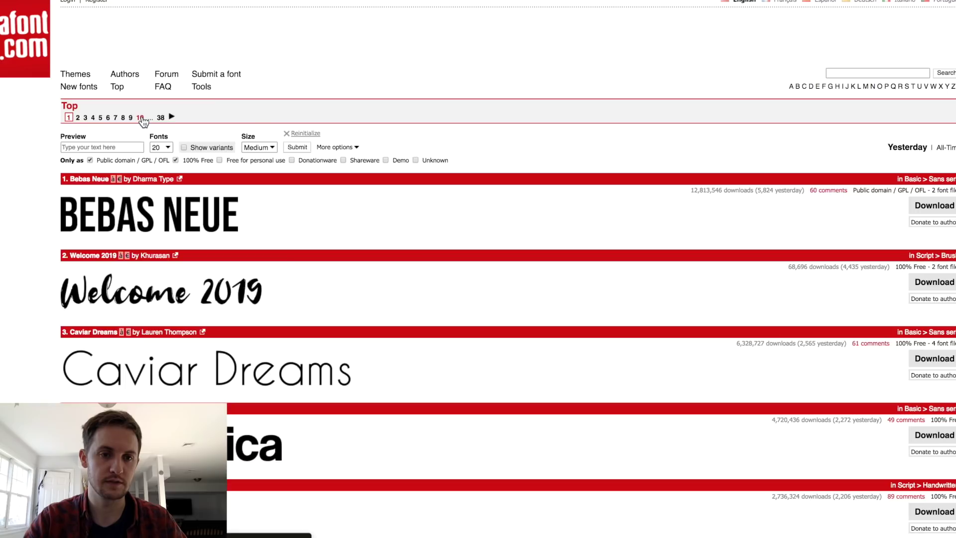
left_click(141, 122)
scroll(557, 231, "down", 2)
scroll(557, 231, "down", 4)
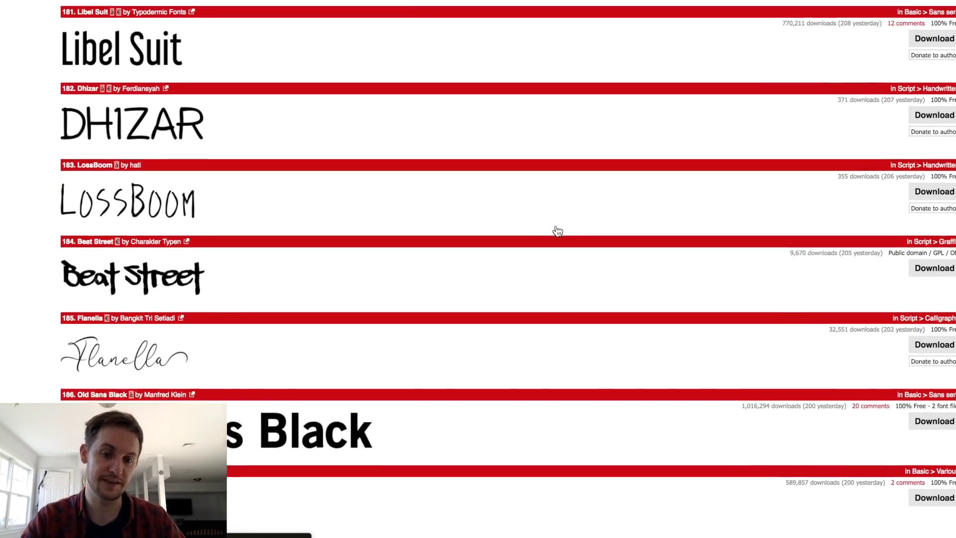
scroll(554, 231, "up", 5)
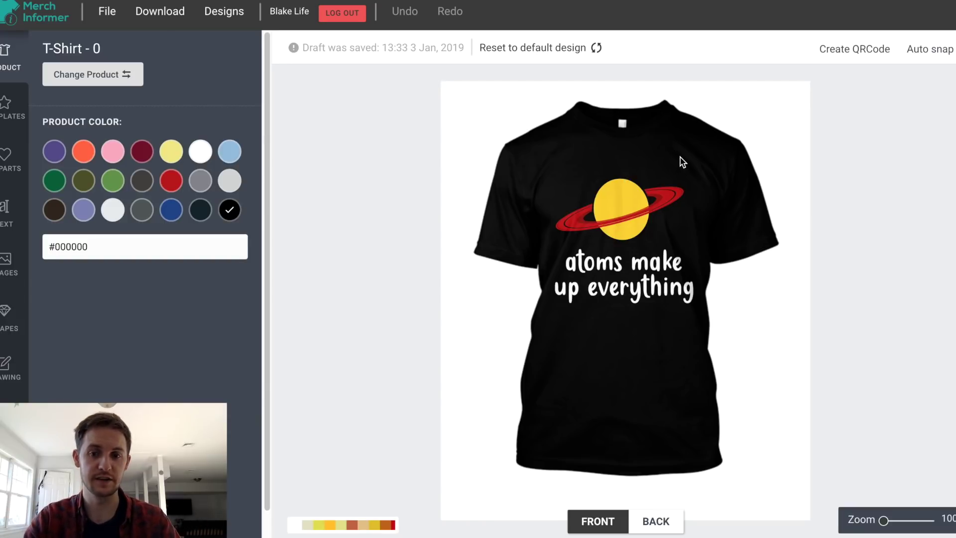
Select the 'atoms make up everything' text object on the shirt design.
left_click(622, 271)
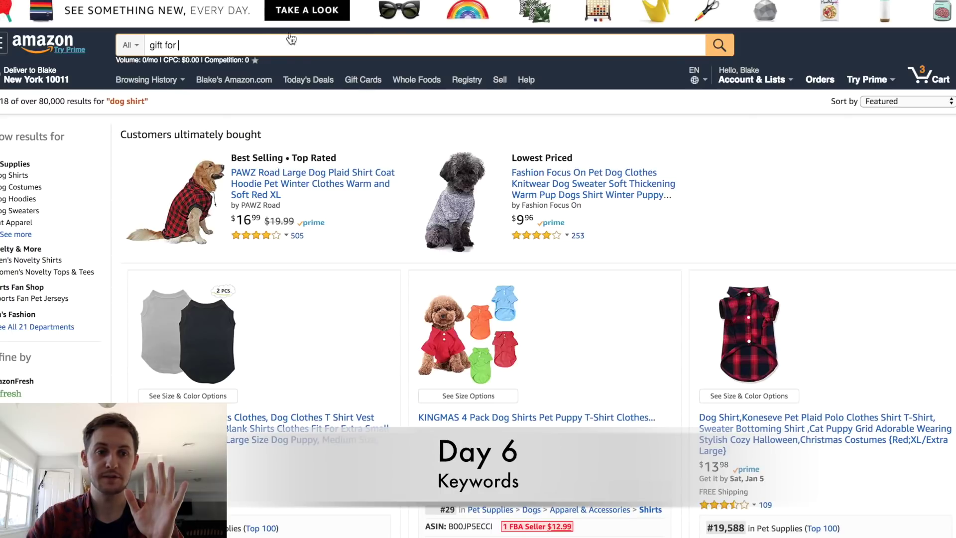
Check Amazon autosuggestions for 'gift for horse' and then 'funny horse t'.
type("horse")
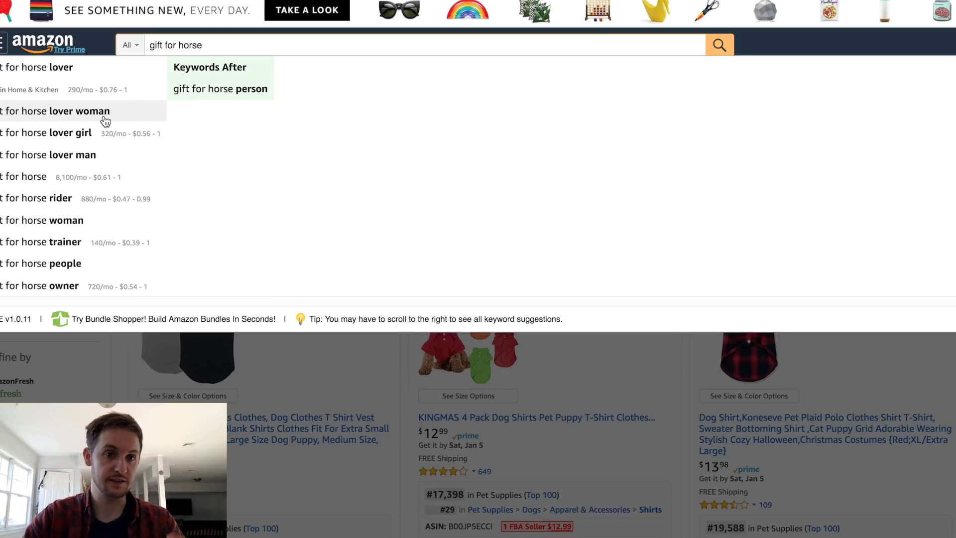
key("ctrl+a")
type("funny horse t")
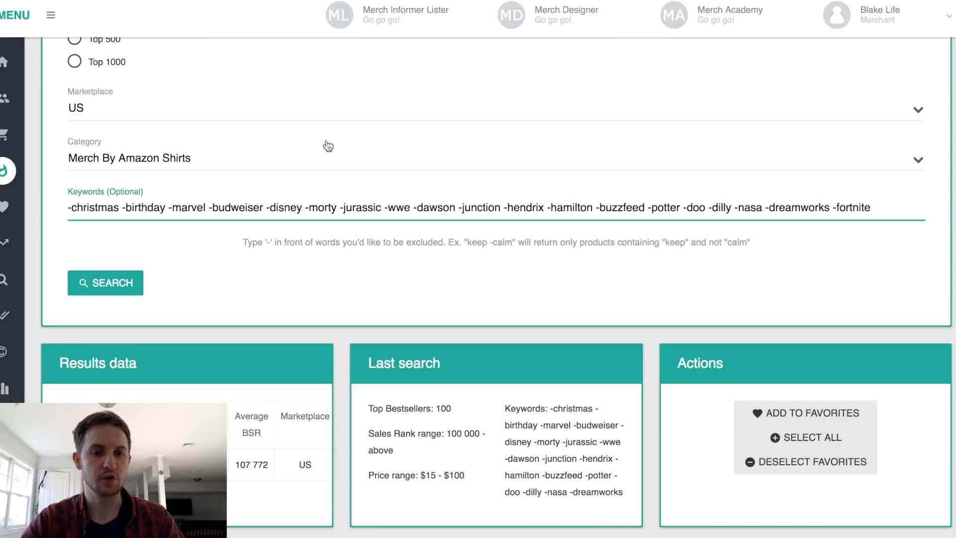
Replace the Merch Informer keywords with 'horse' and run the product search.
triple_click(391, 200)
type("horse")
key("Return")
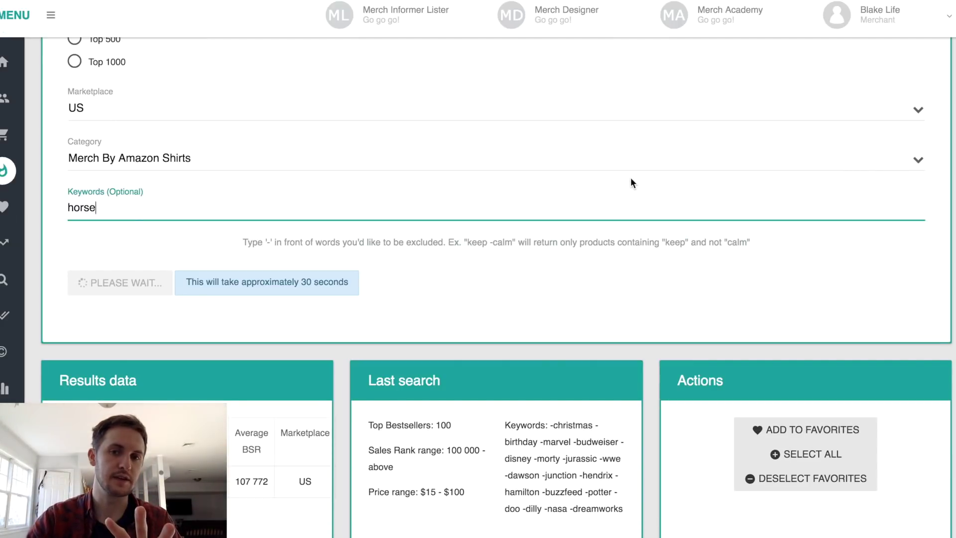
Scroll down to the horse search's results data, keyword count and last results.
scroll(630, 177, "down", 10)
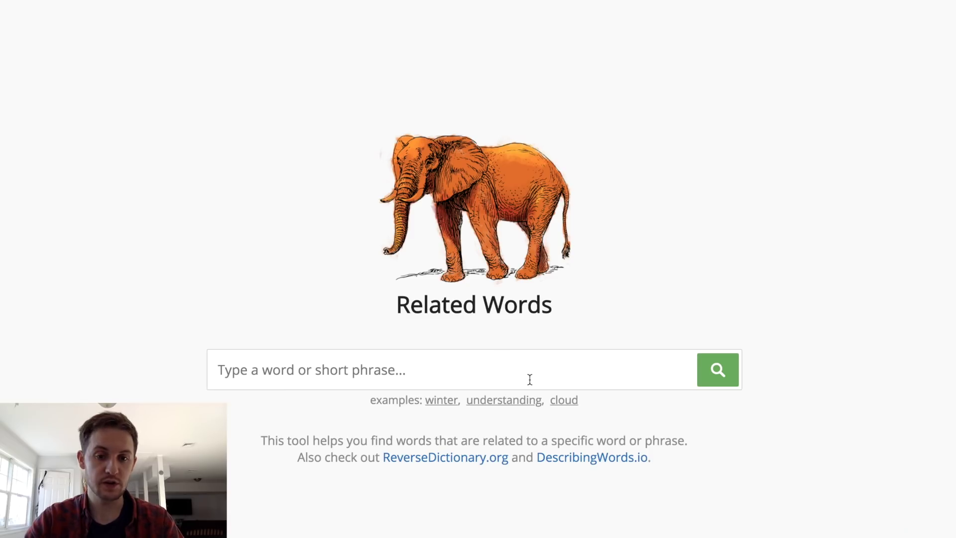
Look up words related to 'engineer' in Related Words, then select the search term.
type("engineer")
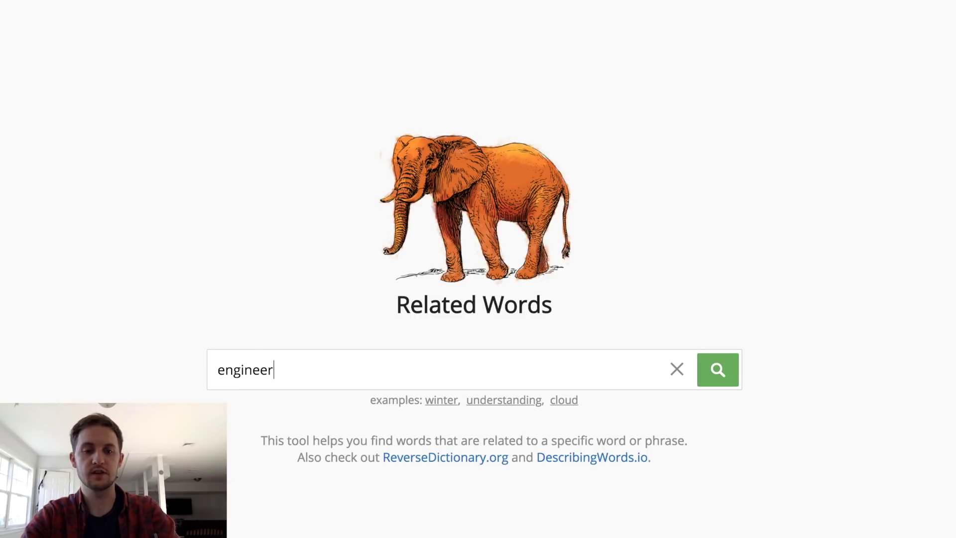
key("Return")
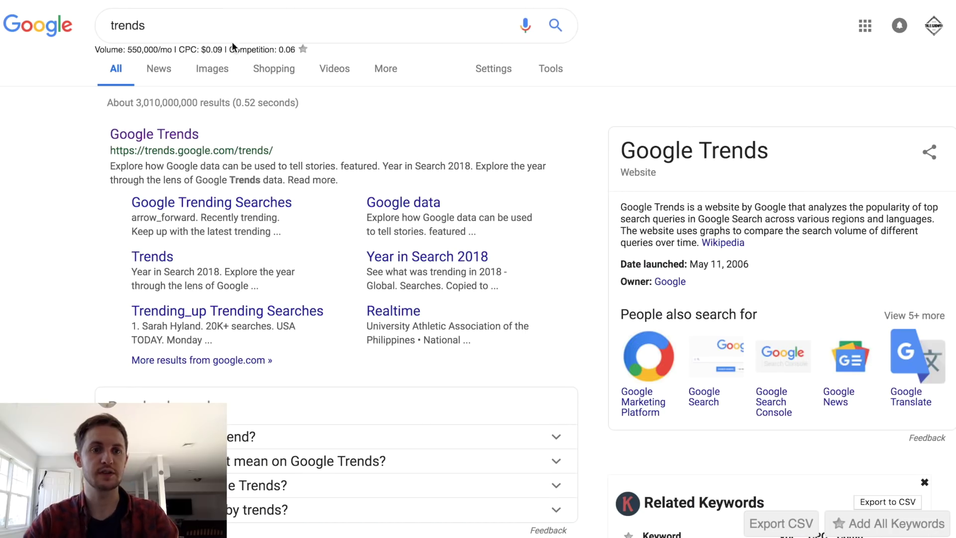
triple_click(263, 23)
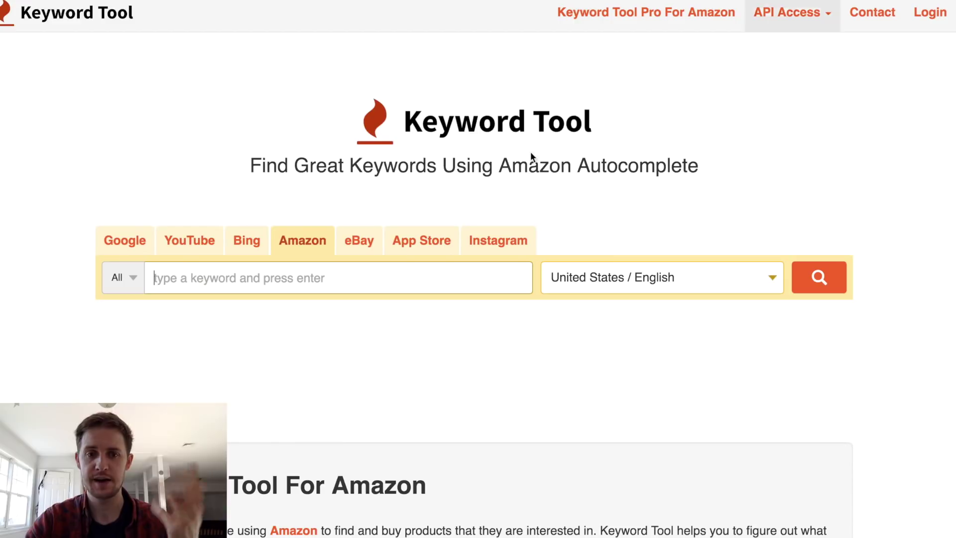
Search Keyword Tool's Amazon suggestions for 'gift for horse' and scroll through the list.
type("gi")
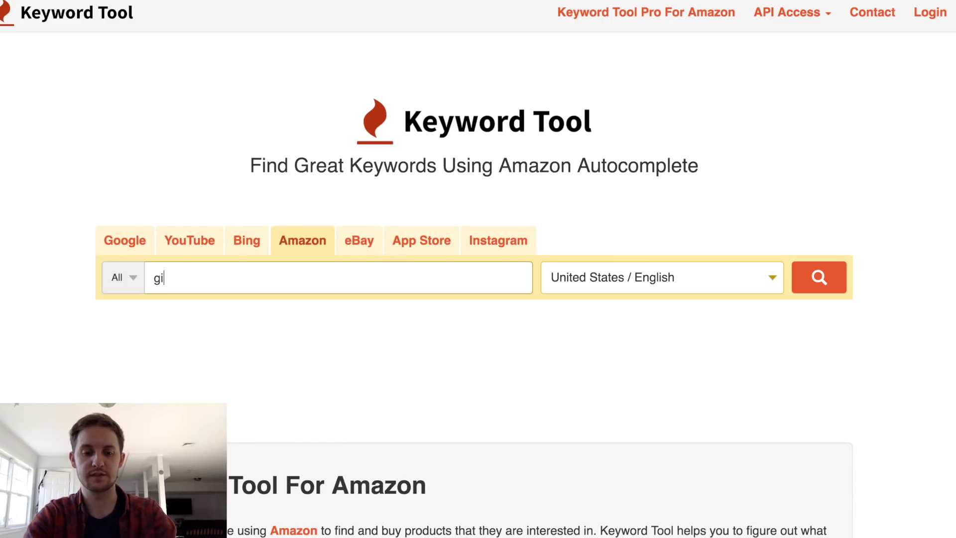
type("ft for horse")
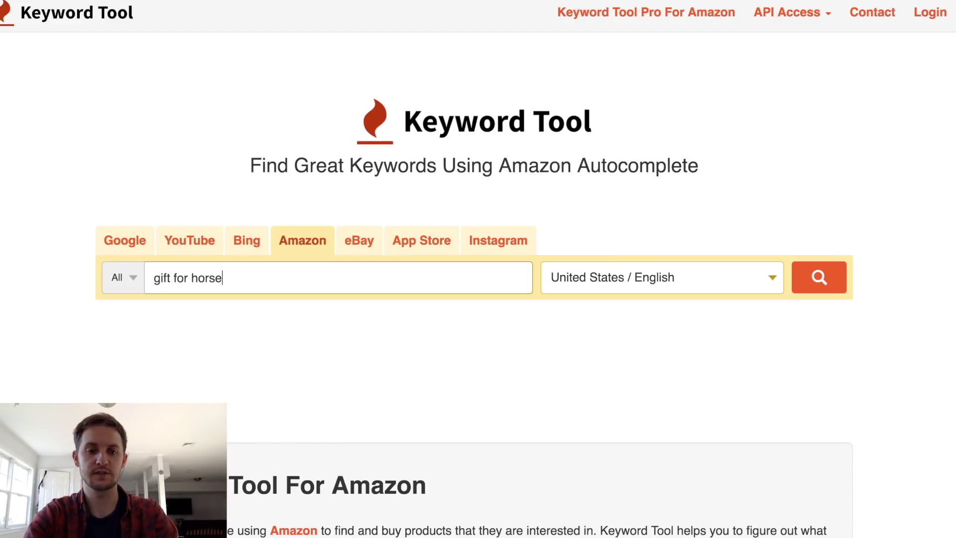
key("Return")
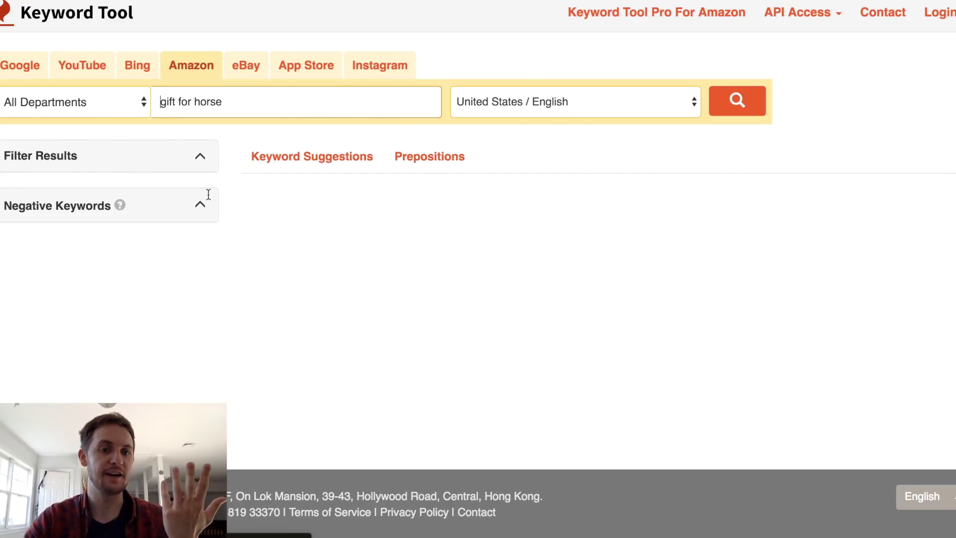
scroll(136, 130, "down", 10)
scroll(137, 130, "down", 10)
scroll(136, 130, "up", 20)
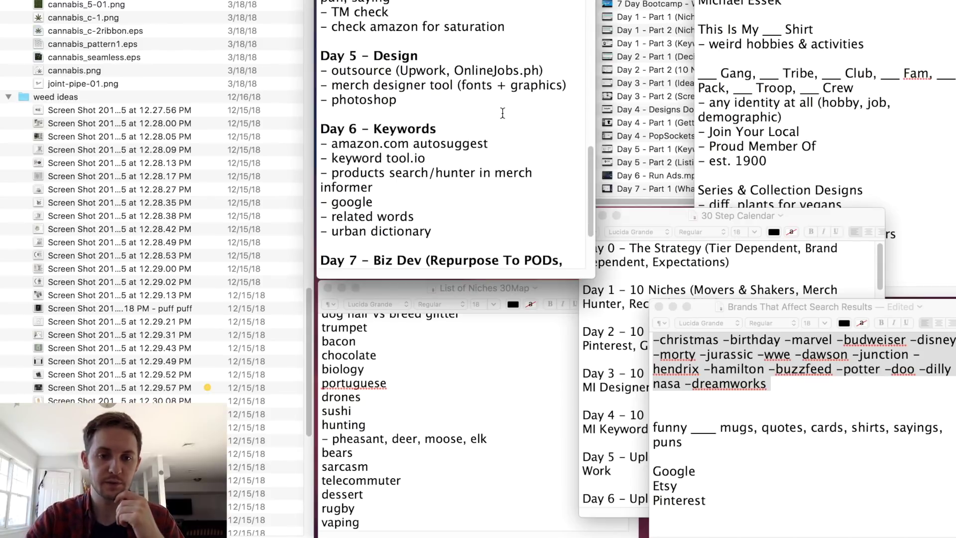
Bring the List of Niches notes forward, then put the day-by-day plan notes back in front.
scroll(479, 207, "down", 1)
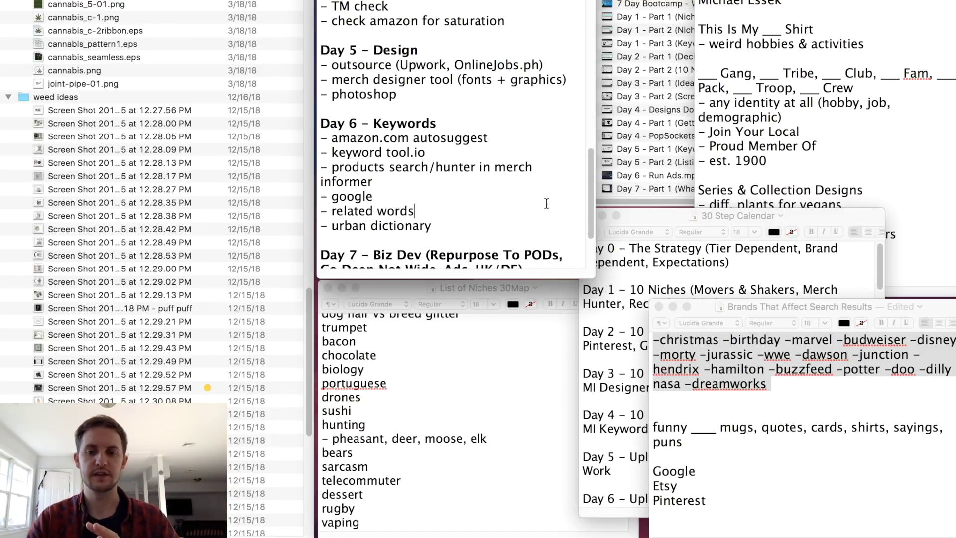
left_click(530, 395)
left_click(528, 119)
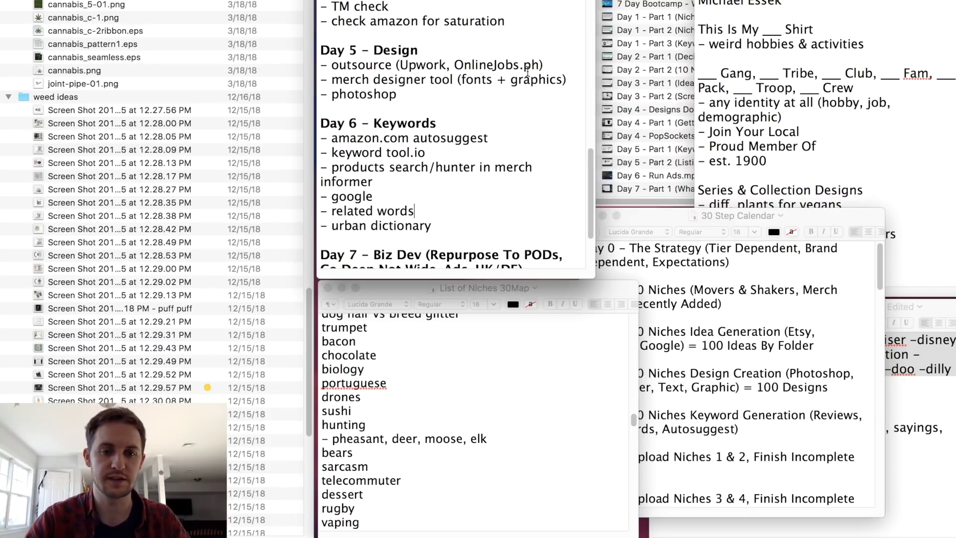
scroll(509, 140, "down", 1)
Scroll to Day 7 – Biz Dev: Repurpose To PODs, Go Deep Not Wide, Ads, UK/DE.
scroll(509, 142, "down", 5)
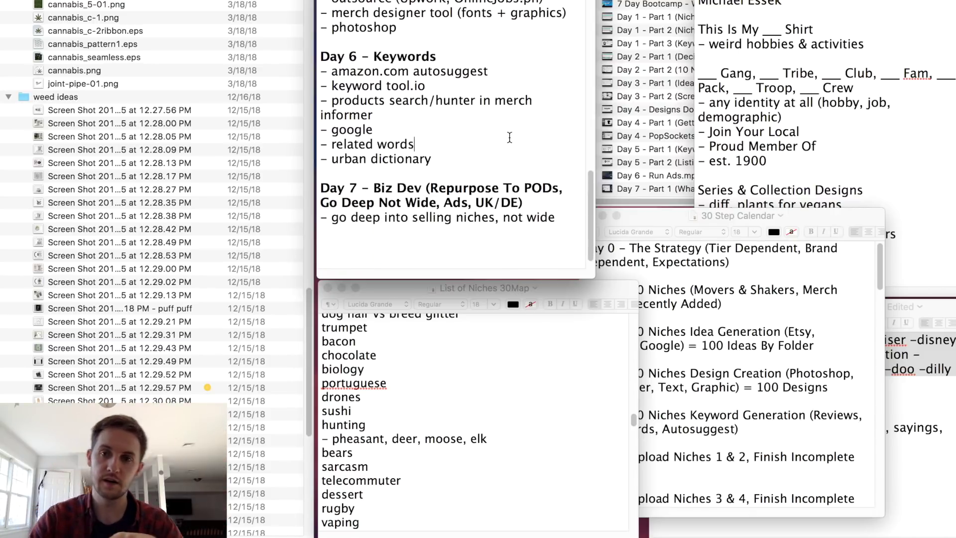
scroll(509, 143, "down", 1)
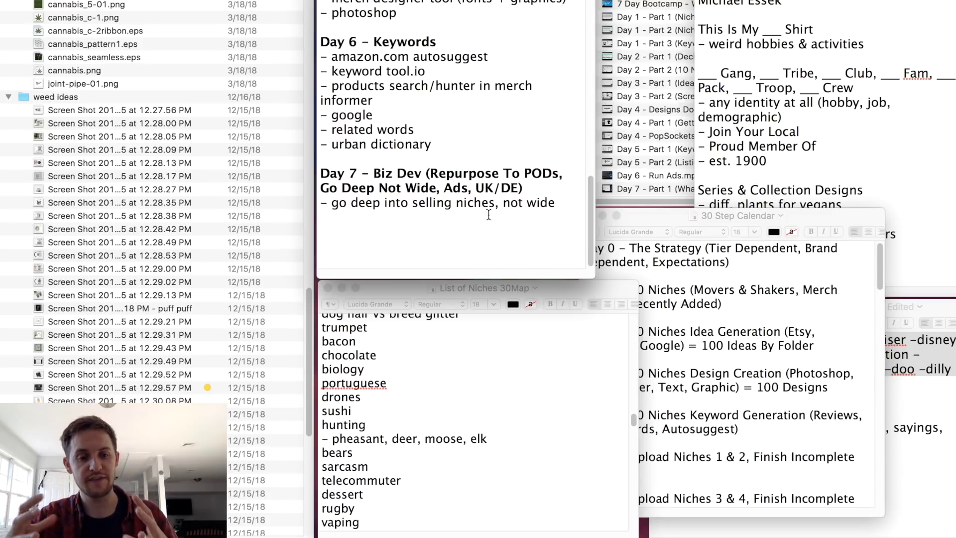
scroll(249, 276, "down", 10)
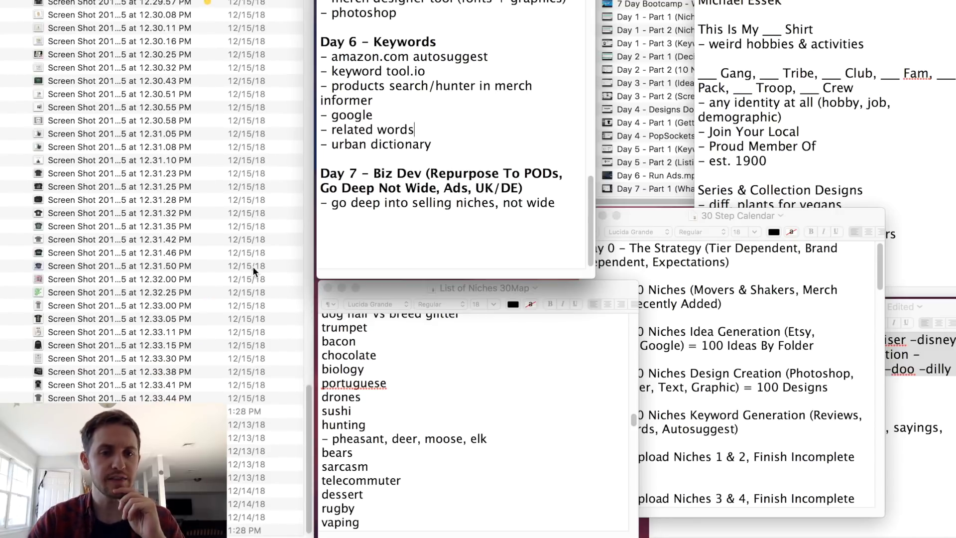
Select 'scalable 1 - passion' and Quick Look its 'Opera Nerd' black T-shirt design.
scroll(267, 346, "up", 15)
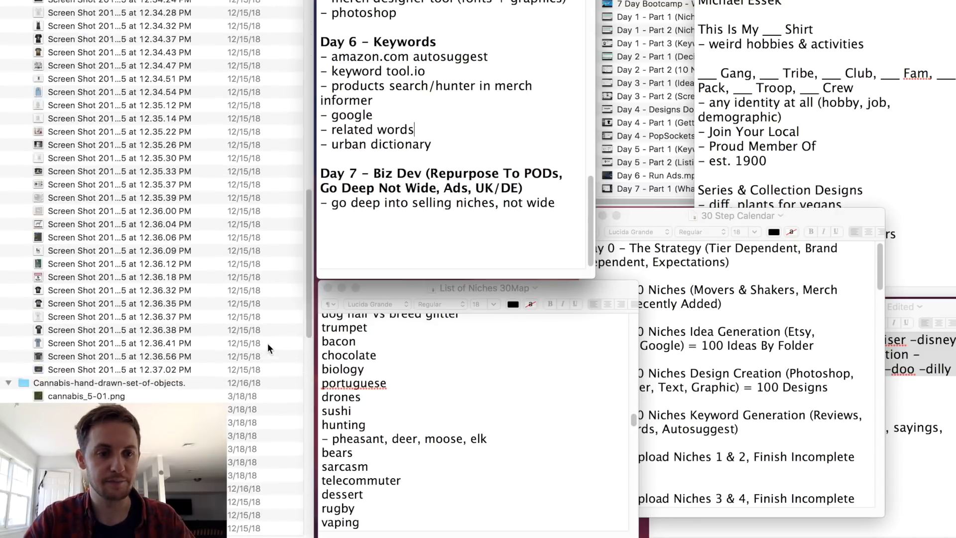
left_click(220, 369)
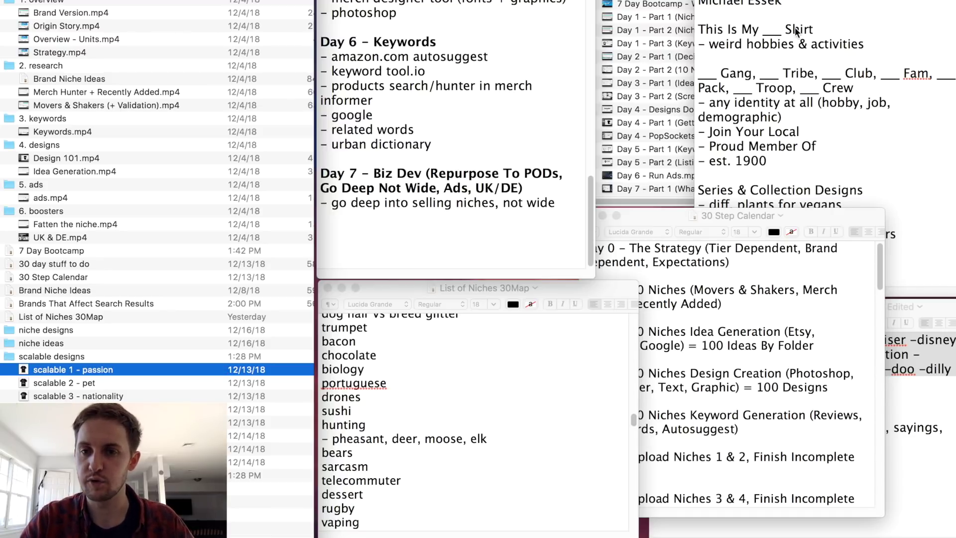
left_click(879, 44)
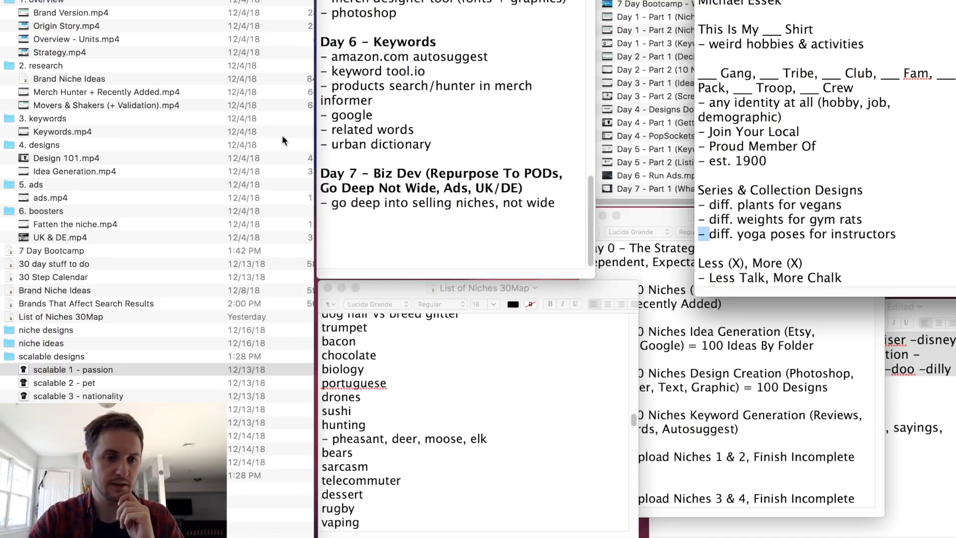
left_click(229, 289)
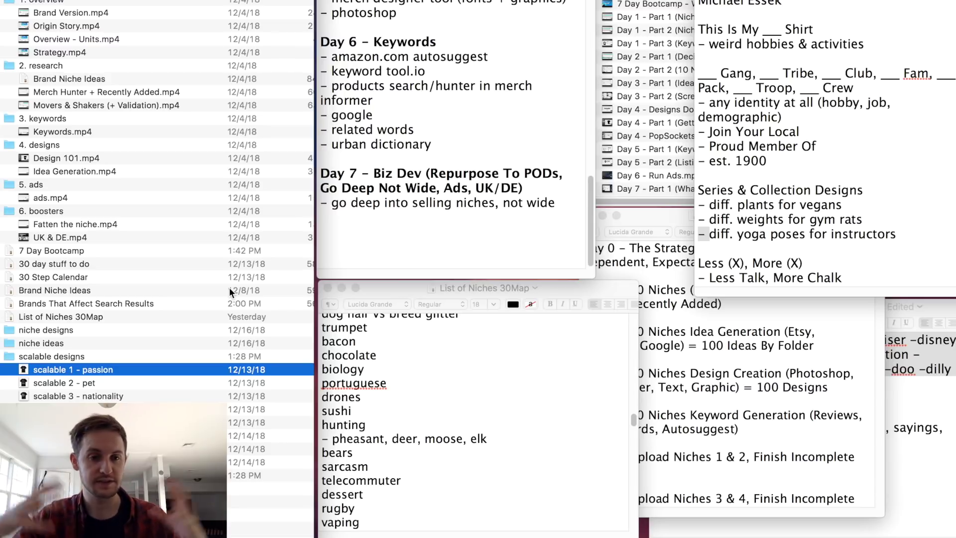
key("space")
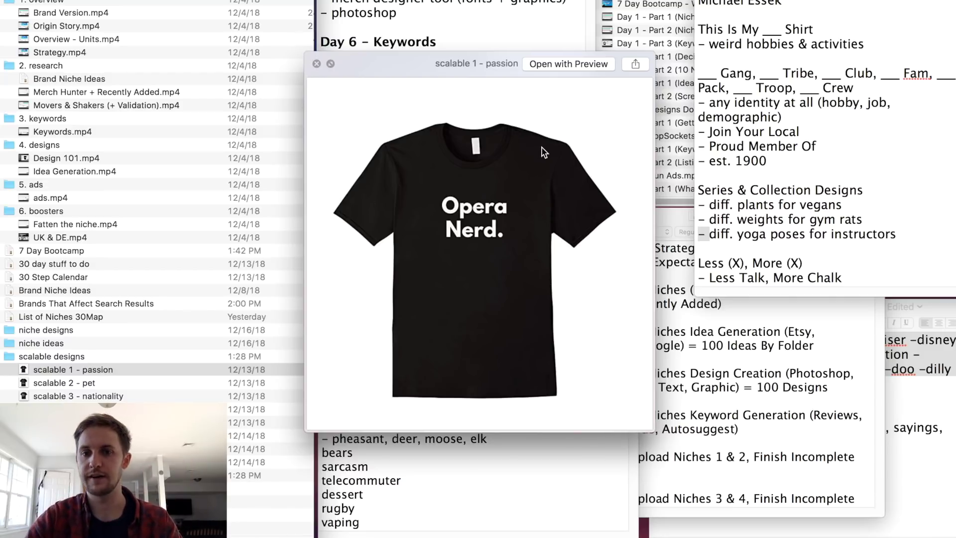
Close the passion preview and place the cursor at the end of the 'This Is My ___ Shirt' line.
key("space")
left_click(758, 29)
double_click(773, 30)
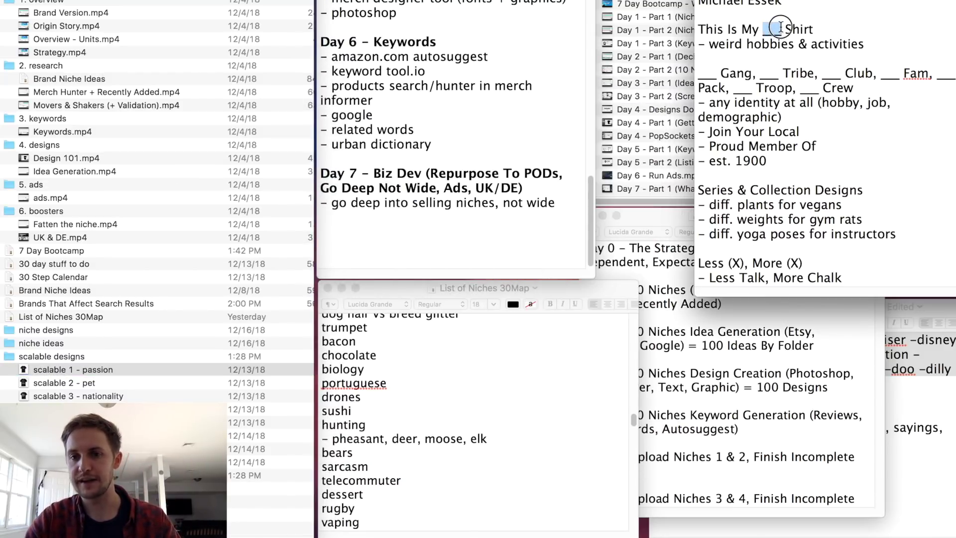
left_click(806, 29)
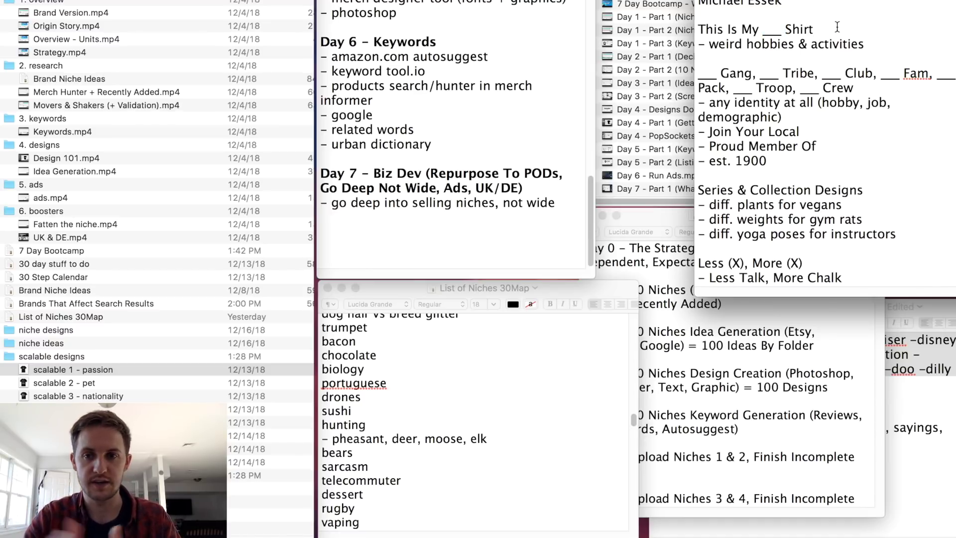
left_click(837, 27)
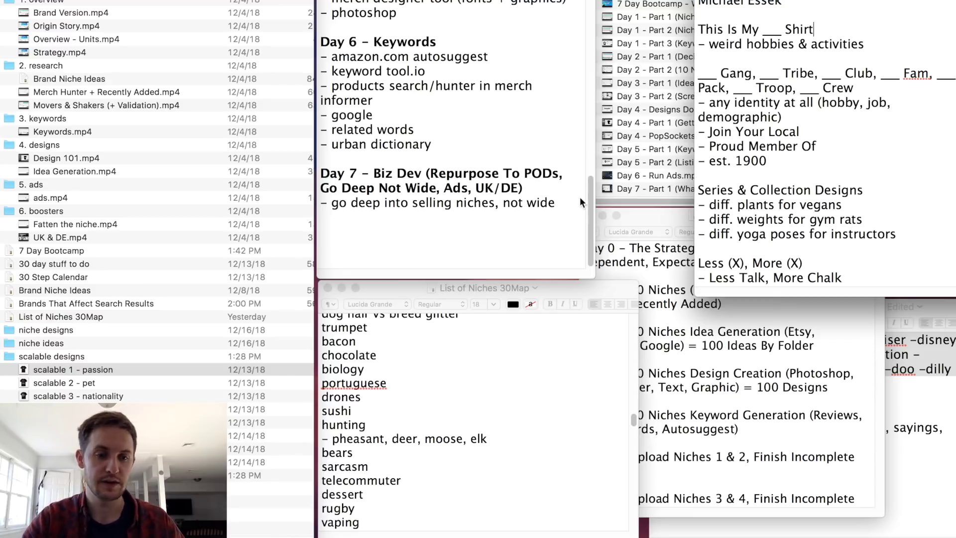
Quick Look the 'German Shepherd Glitter' pet and 'Ukrainian voice' nationality shirts, then close the preview.
left_click(222, 246)
key("Down")
key("space")
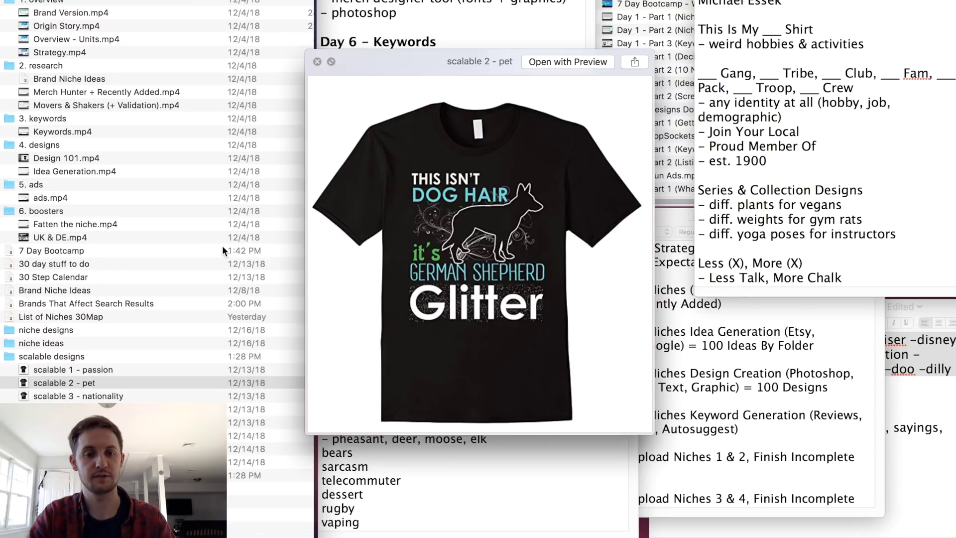
key("Down")
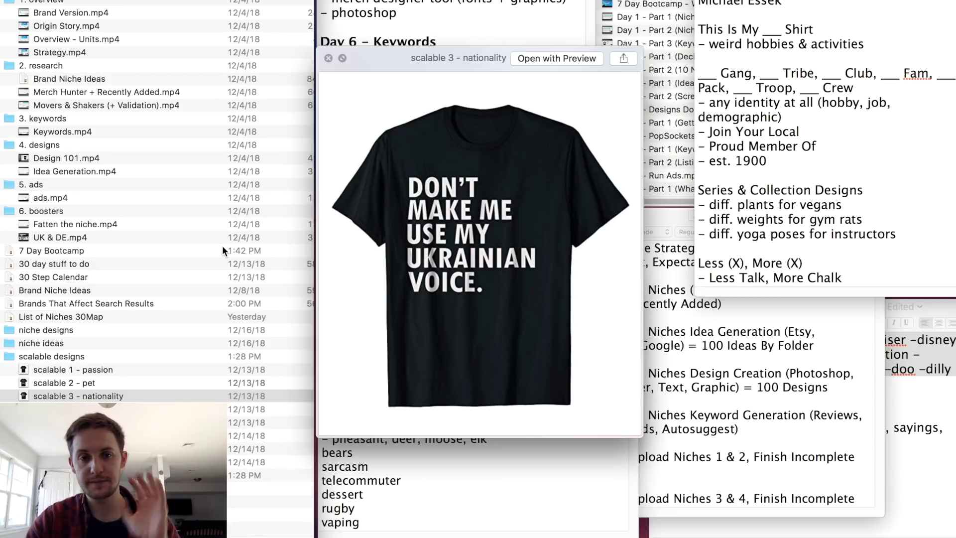
key("space")
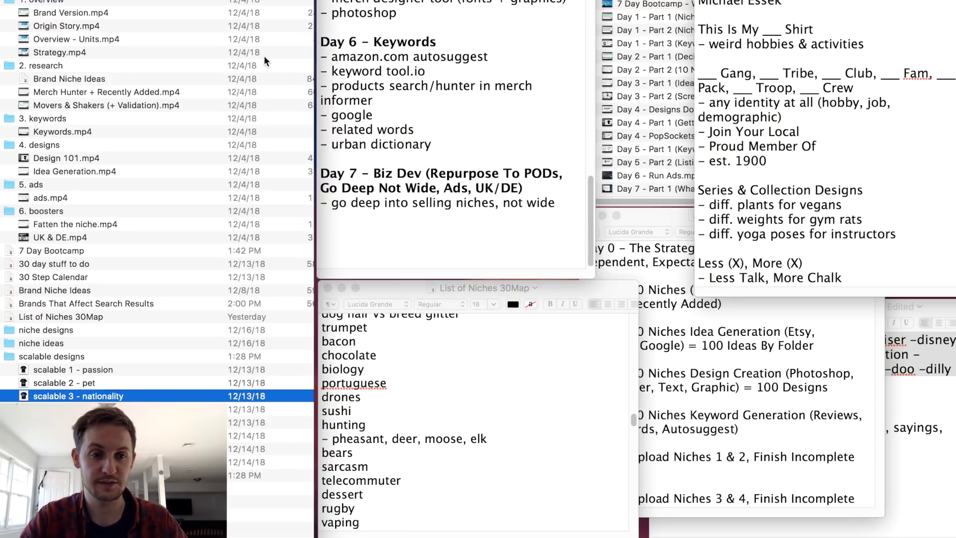
Scroll the plan notes back up to Day 1 – Strategy and Day 2 – Research.
scroll(447, 129, "up", 15)
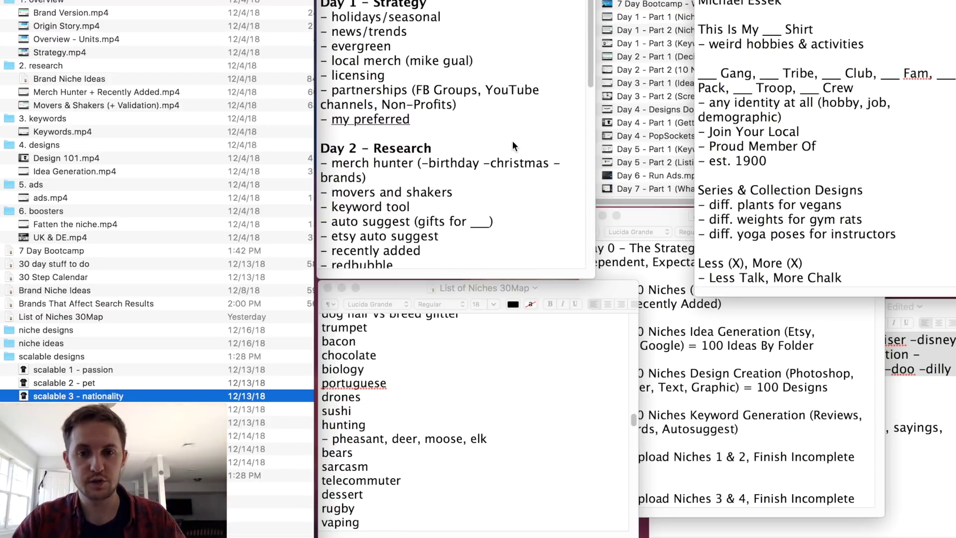